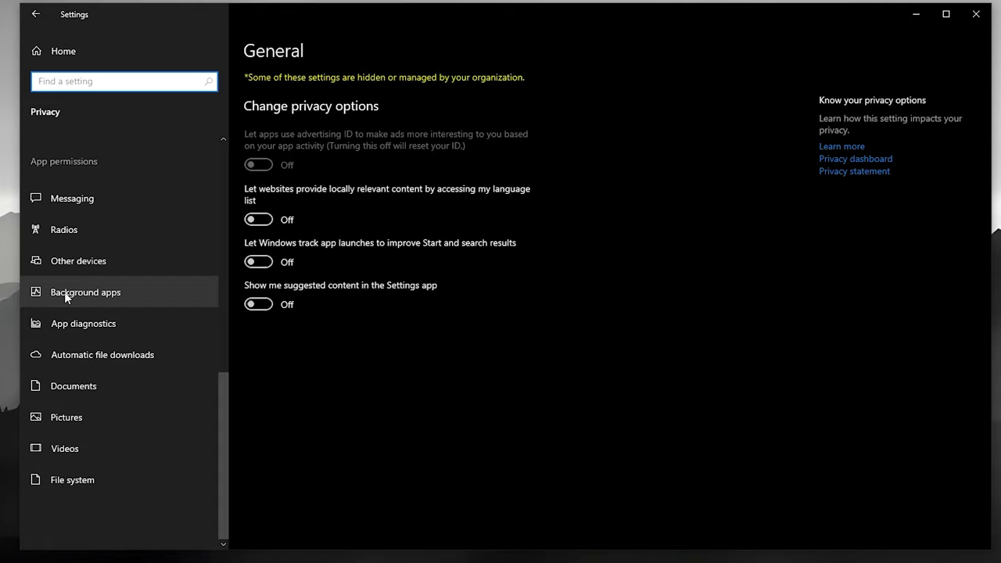
# Turn off the privacy option that lets apps run in the background, and close Settings.
pyautogui.click(64, 291)
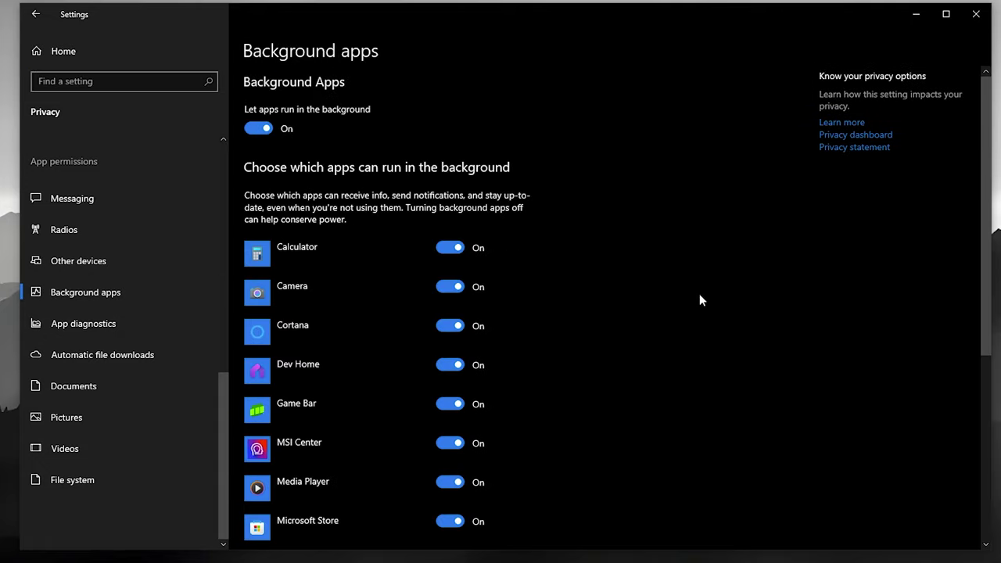
pyautogui.moveTo(985, 311); pyautogui.dragTo(993, 288)
pyautogui.click(256, 128)
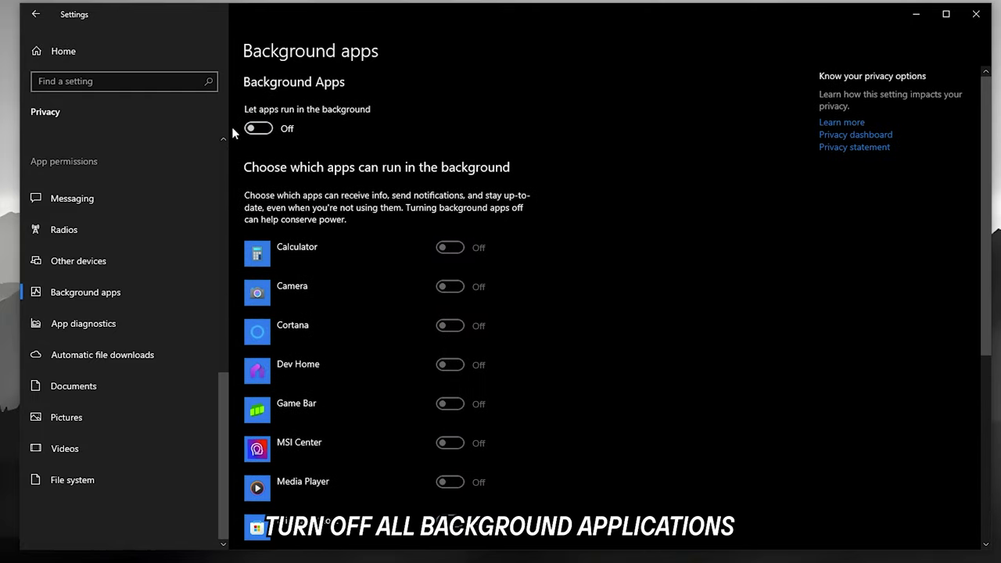
pyautogui.click(115, 54)
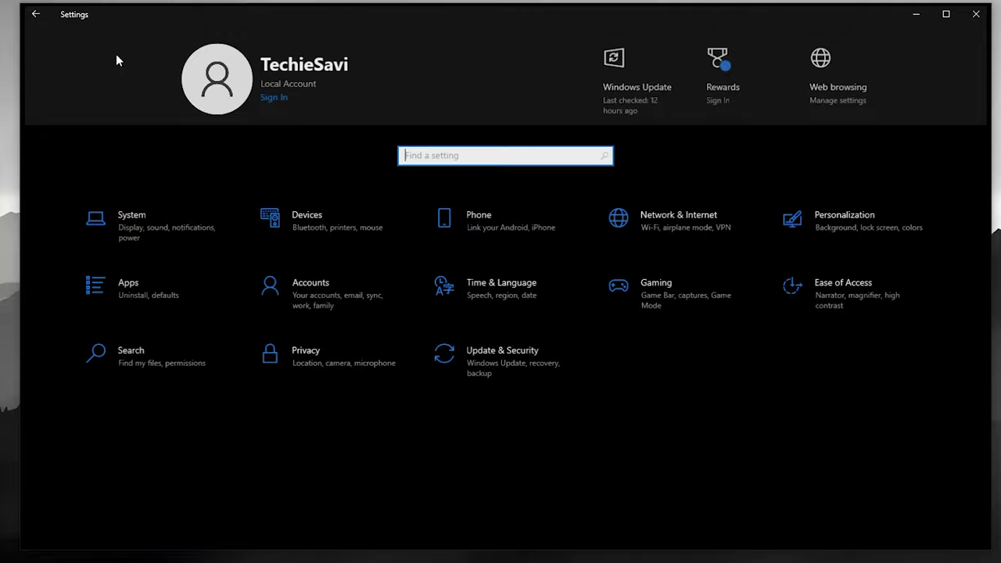
pyautogui.click(974, 16)
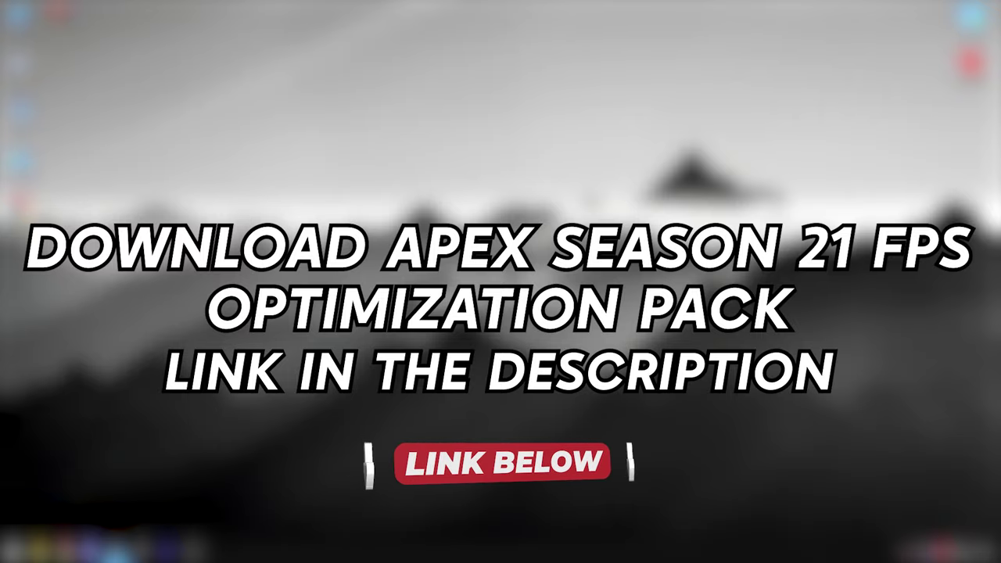
# Extract the Apex Season 21 FPS Optimization PACK folder from its RAR archive to the desktop and open the extracted folder.
pyautogui.moveTo(75, 33); pyautogui.dragTo(472, 176)
pyautogui.moveTo(402, 139); pyautogui.dragTo(491, 209)
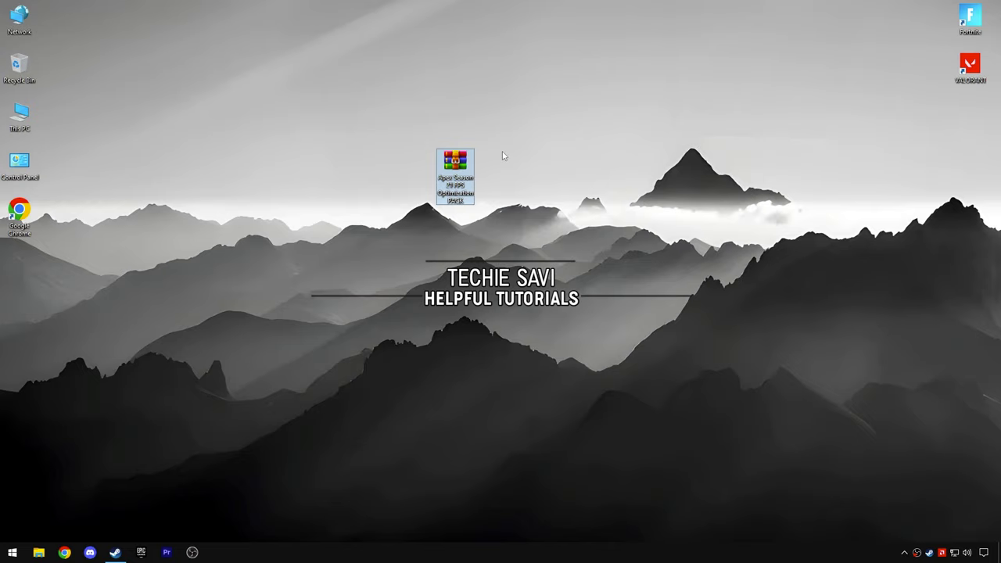
pyautogui.doubleClick(456, 168)
pyautogui.click(169, 183)
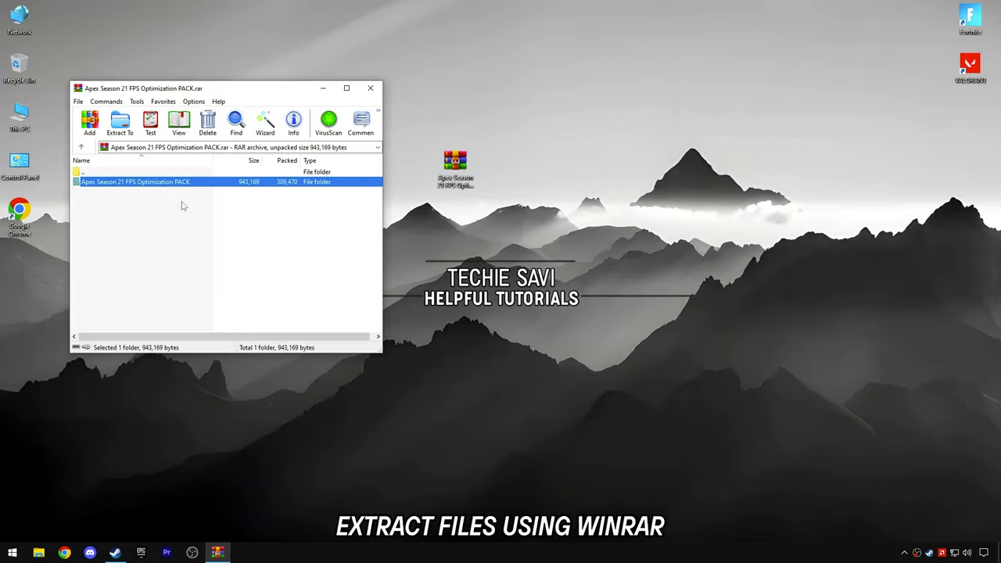
pyautogui.moveTo(455, 227); pyautogui.dragTo(456, 222)
pyautogui.hotkey('alt', 'F4')
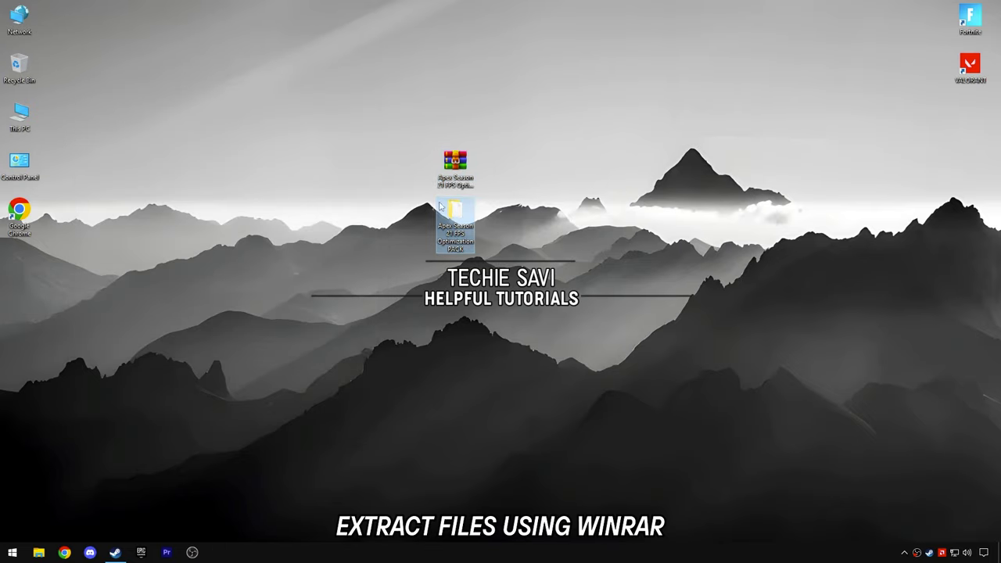
pyautogui.doubleClick(456, 218)
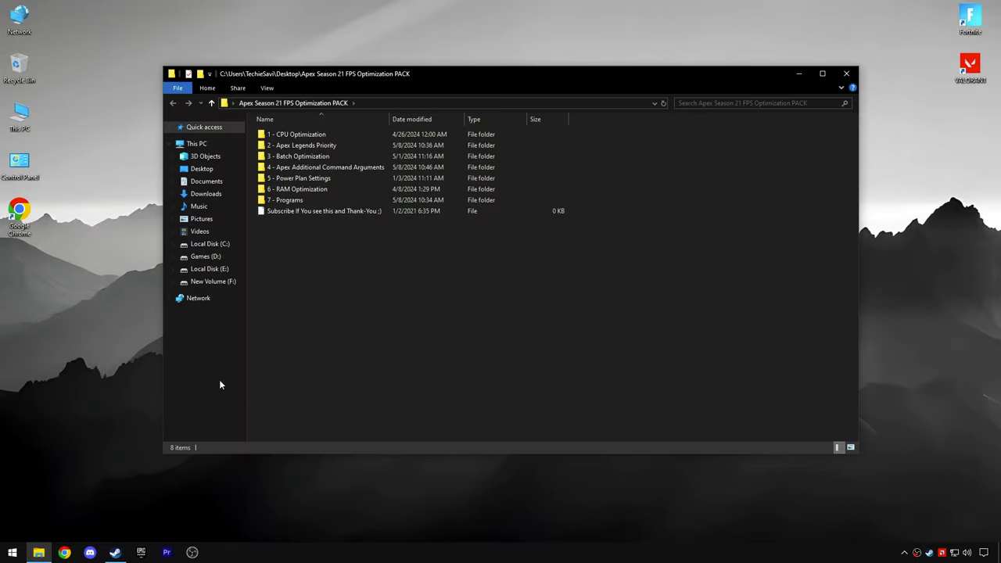
# Search Windows for "Restore Point" and open the Create a restore point settings.
pyautogui.click(13, 552)
pyautogui.write('Res')
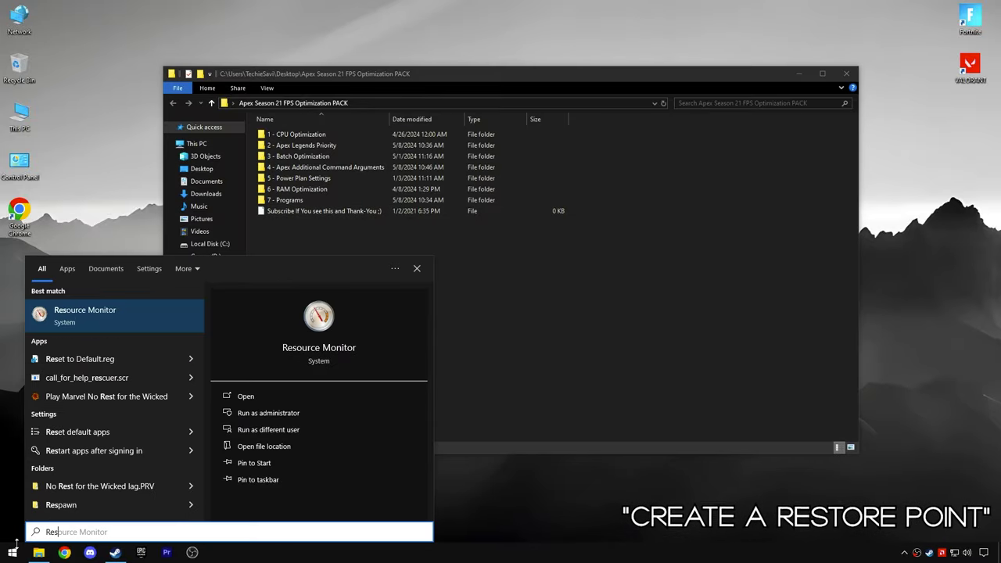
pyautogui.write('tore Point')
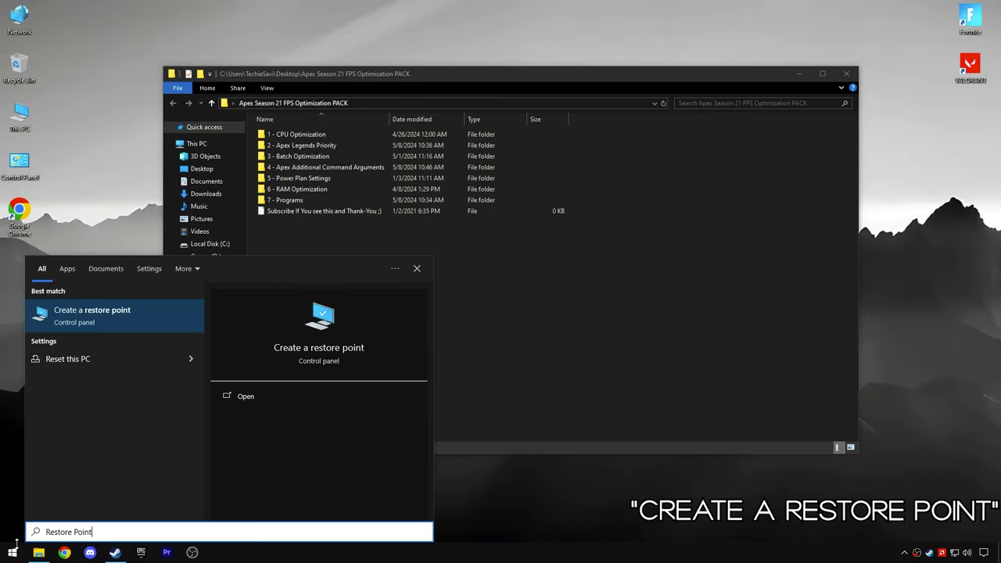
pyautogui.click(113, 316)
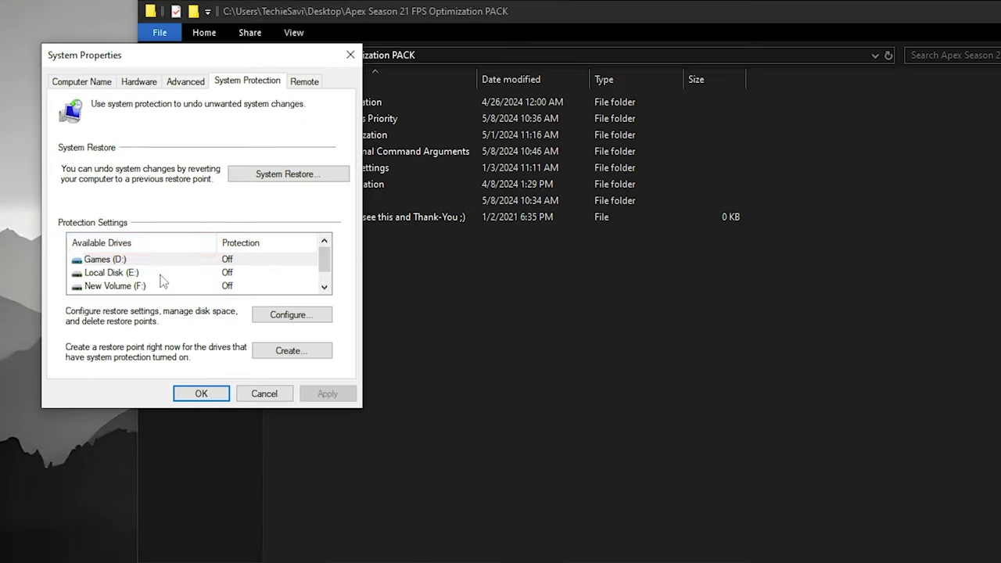
# Create a restore point named "Apex FPS Boost" with the Local Disk (C:) system drive selected, and close System Properties.
pyautogui.scroll(-1, 149, 285)
pyautogui.click(145, 286)
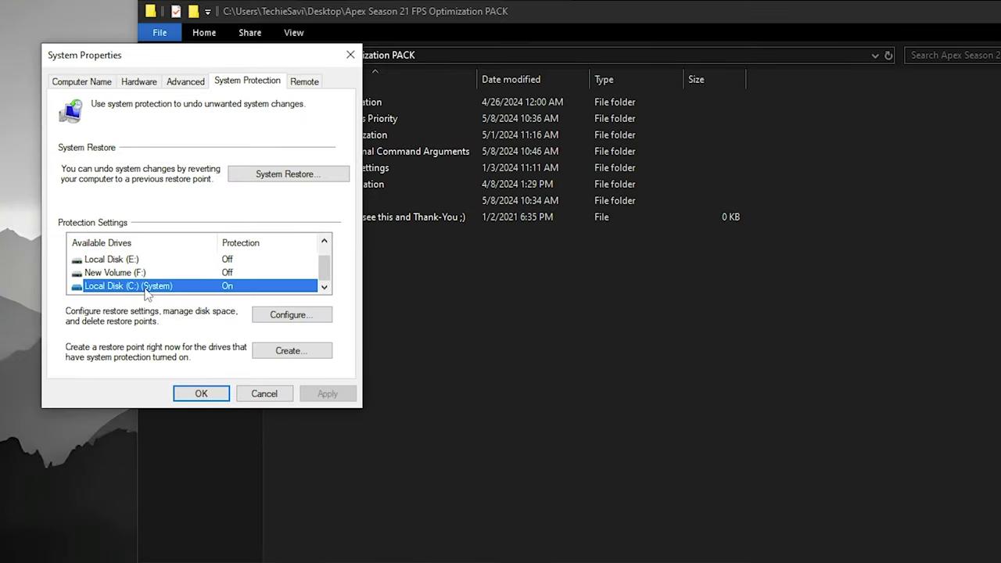
pyautogui.click(288, 353)
pyautogui.write('Apex FPS Boost')
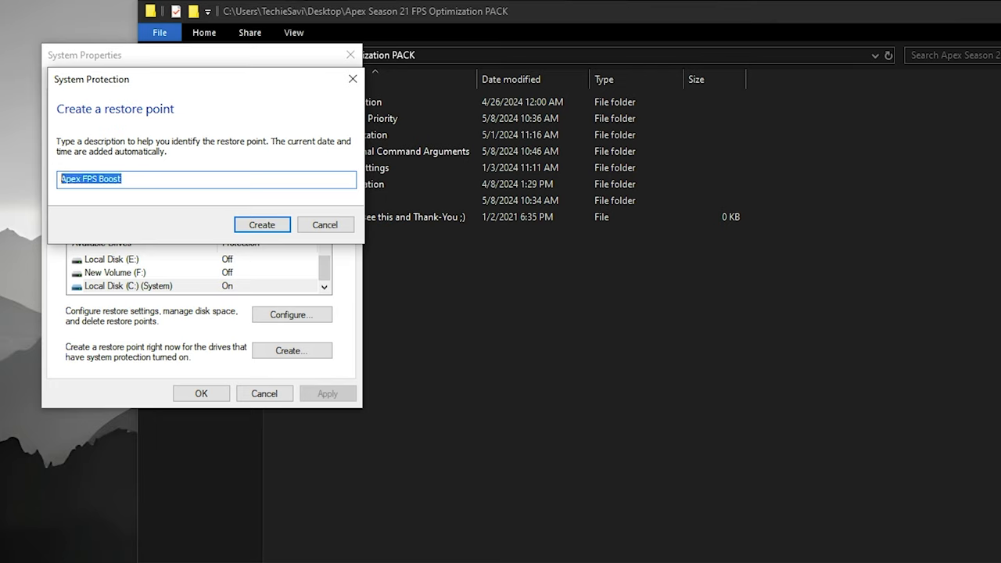
pyautogui.click(263, 225)
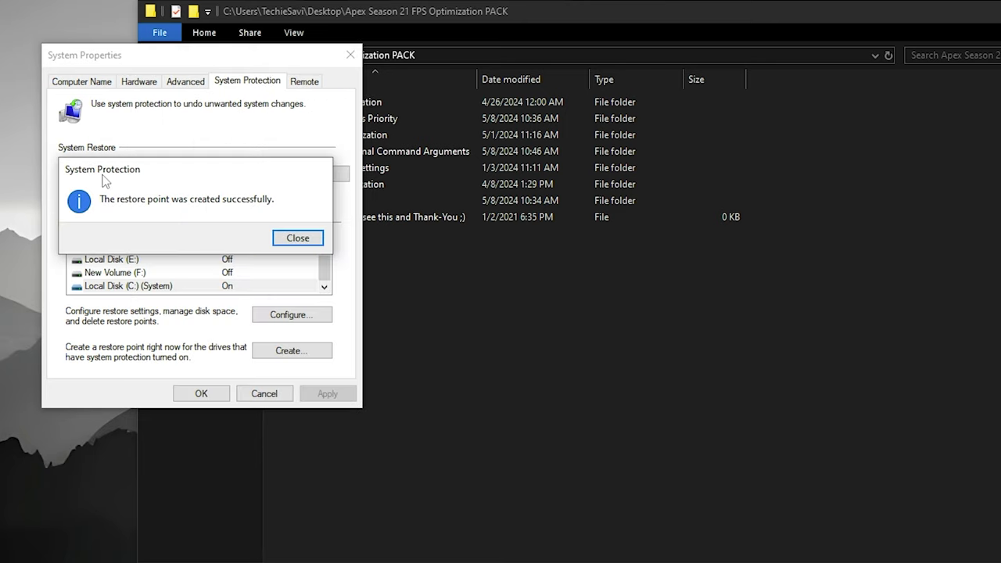
pyautogui.click(296, 237)
pyautogui.click(204, 395)
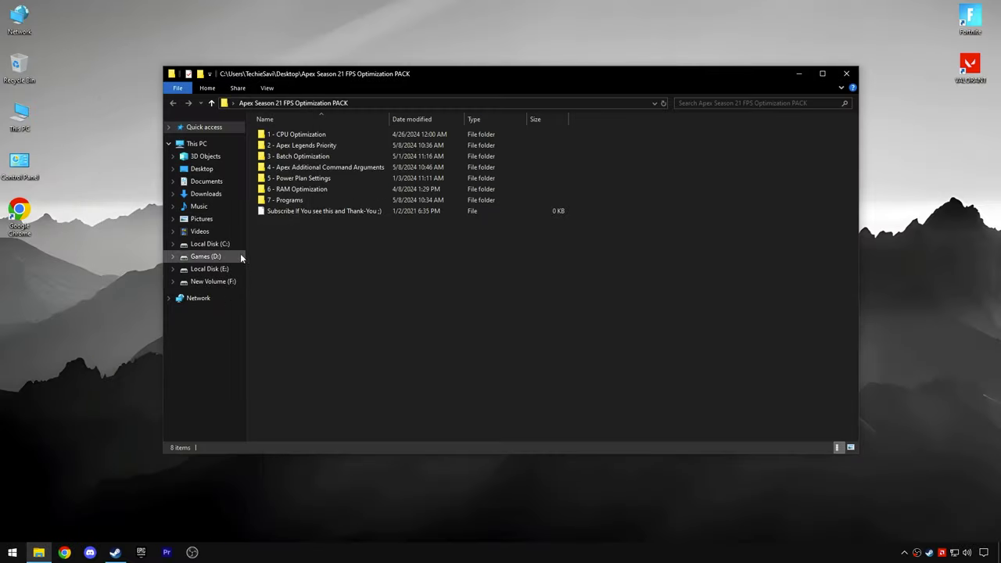
# Add the CPU Optimization, CpuPriorityClass and Wake Up CPU Cores files from the "1 - CPU Optimization" folder to the registry.
pyautogui.doubleClick(353, 106)
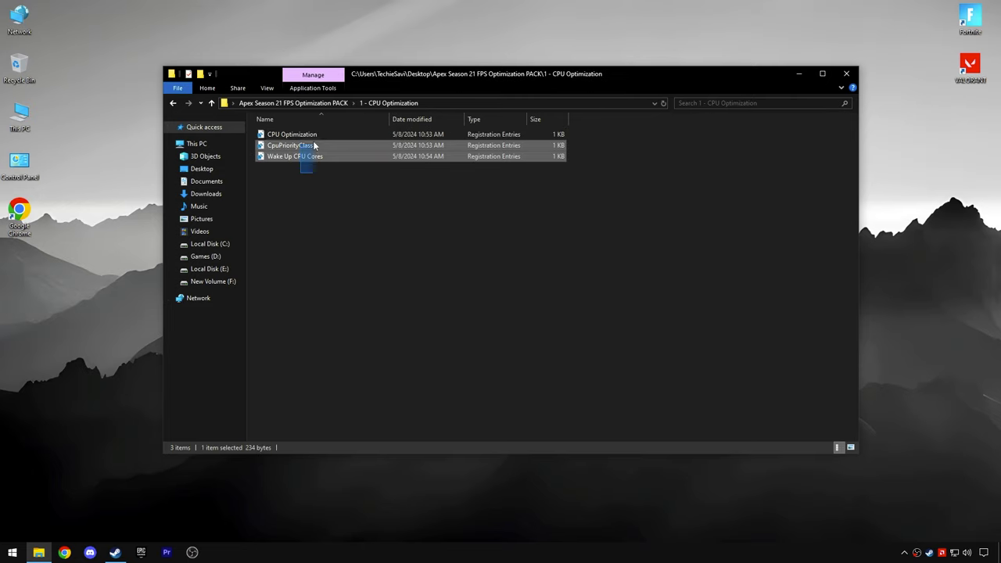
pyautogui.doubleClick(311, 134)
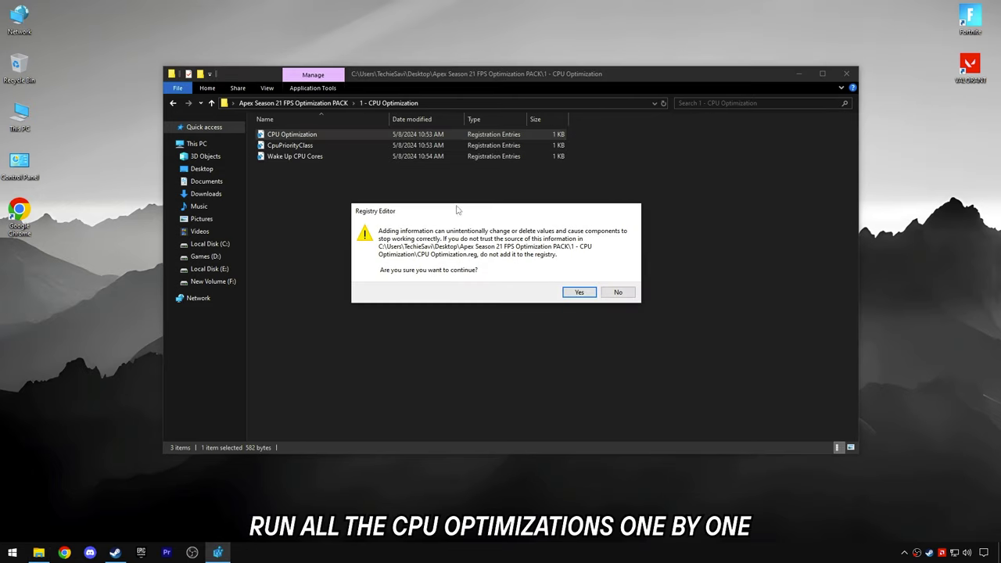
pyautogui.click(578, 292)
pyautogui.click(616, 279)
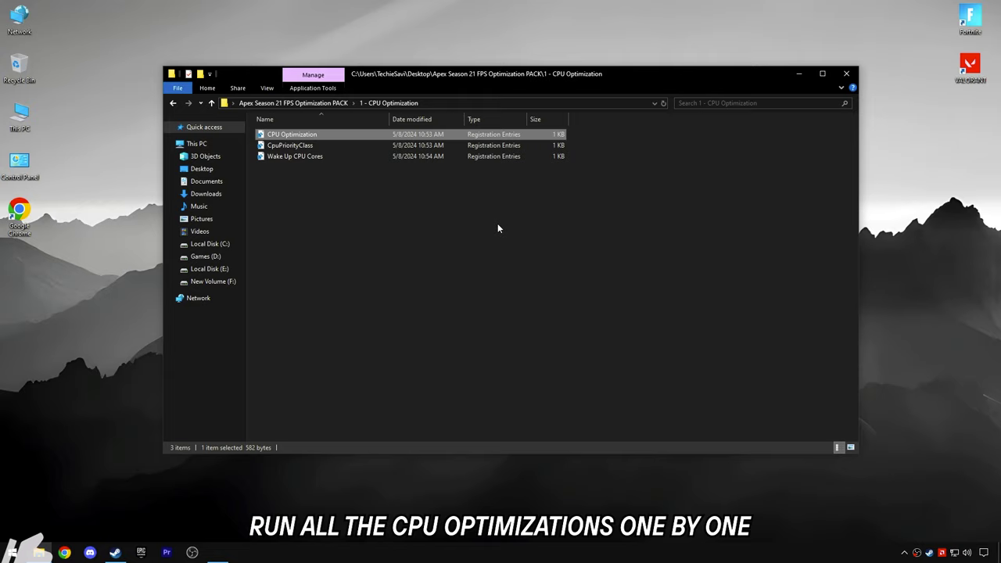
pyautogui.doubleClick(288, 145)
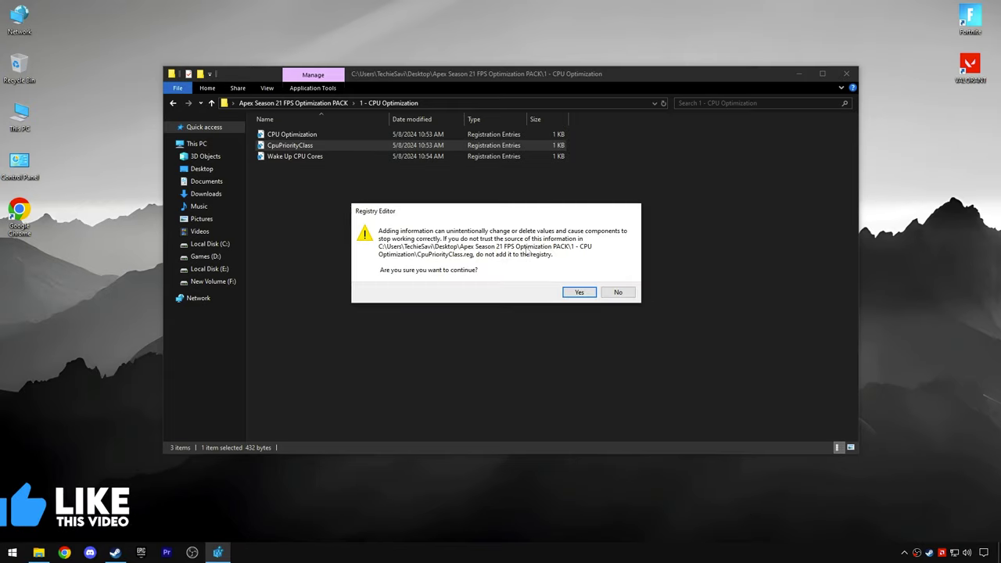
pyautogui.click(579, 292)
pyautogui.click(616, 279)
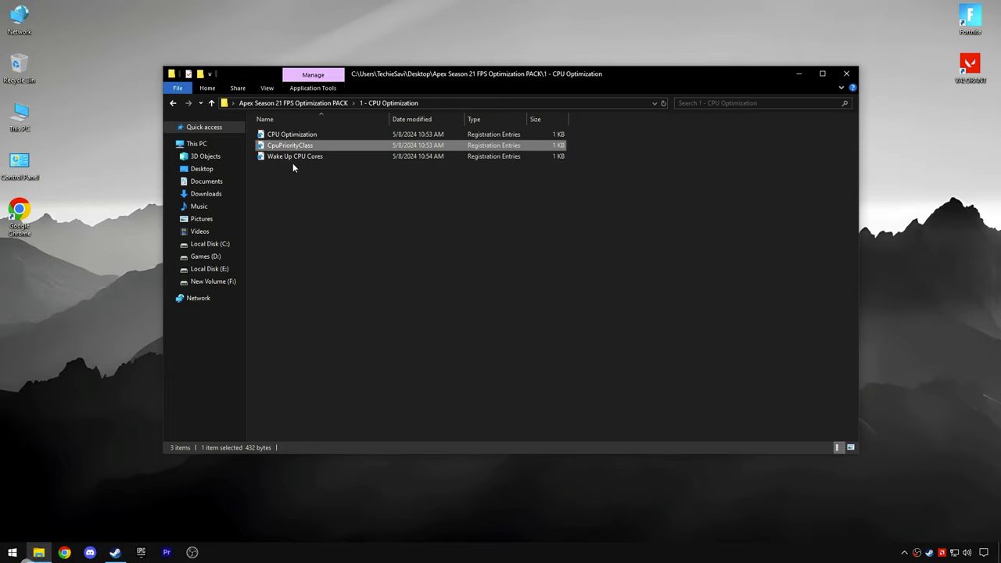
pyautogui.doubleClick(294, 157)
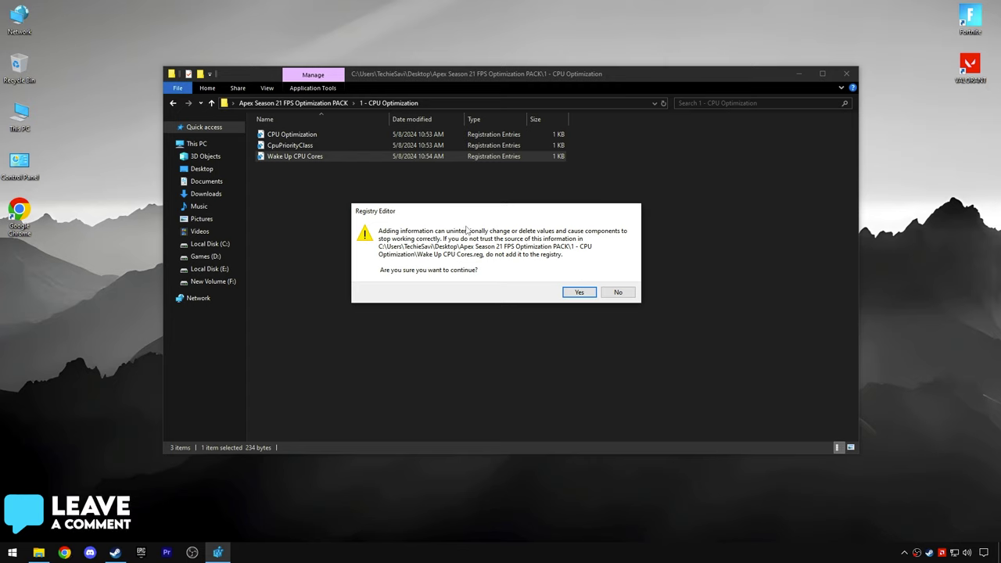
pyautogui.click(578, 292)
pyautogui.click(617, 279)
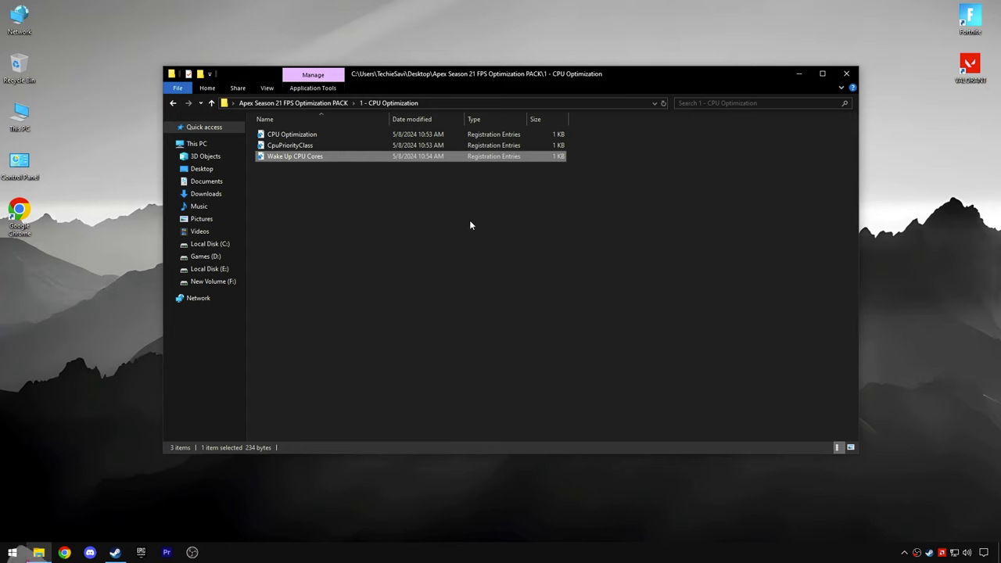
# Open the optimization pack's "2 - Apex Legends Priority" folder.
pyautogui.click(320, 105)
pyautogui.doubleClick(314, 145)
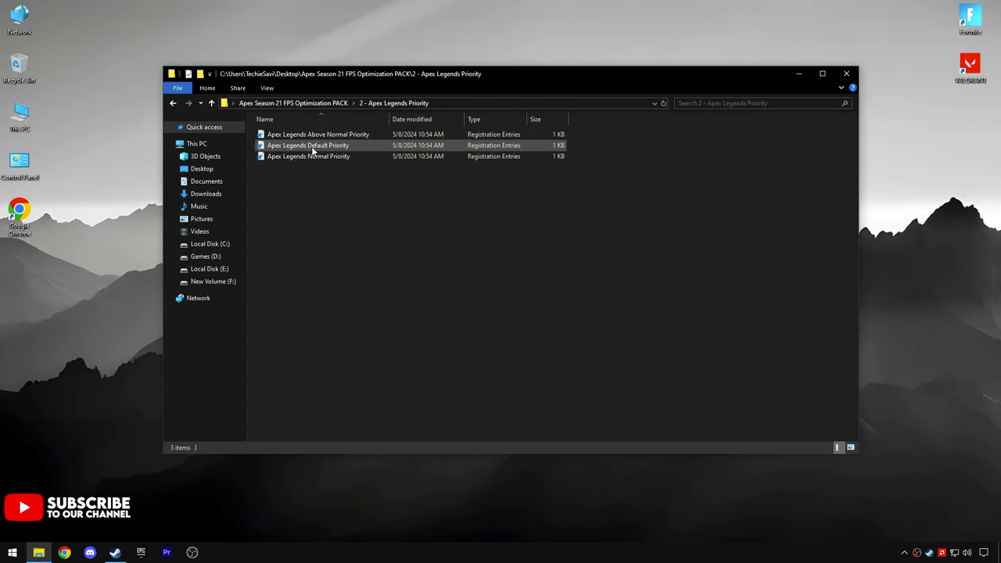
pyautogui.click(327, 156)
pyautogui.moveTo(326, 155); pyautogui.dragTo(338, 135)
pyautogui.click(337, 186)
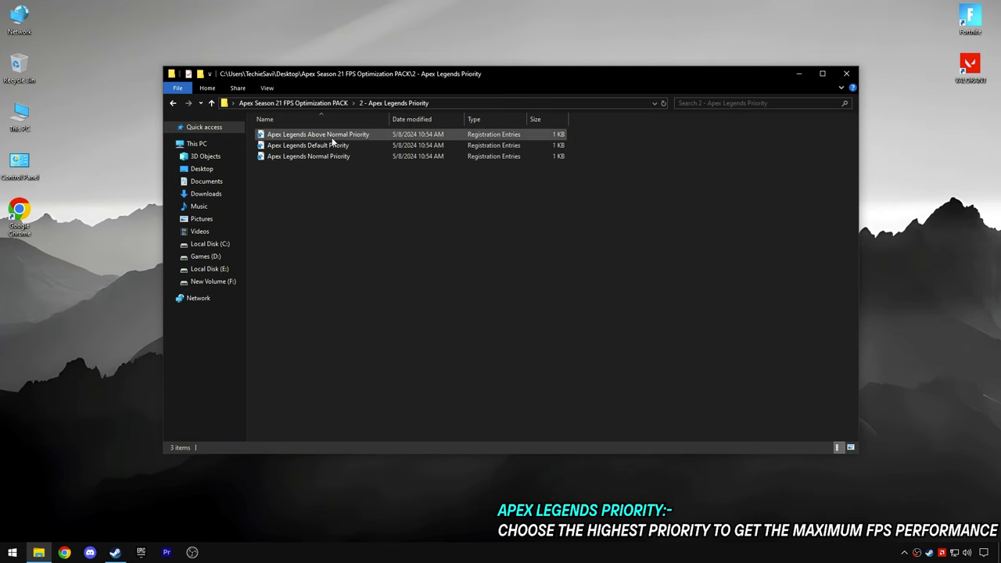
# Examine the registry key and priority value in the Apex Legends Above Normal Priority file in Notepad, and close it.
pyautogui.rightClick(318, 136)
pyautogui.click(335, 149)
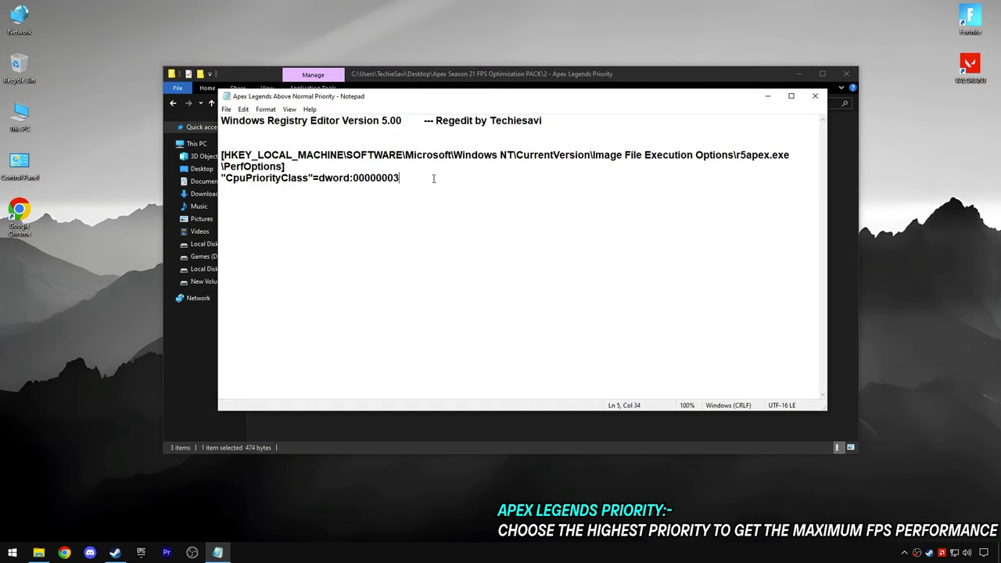
pyautogui.moveTo(434, 179); pyautogui.dragTo(220, 153)
pyautogui.click(462, 182)
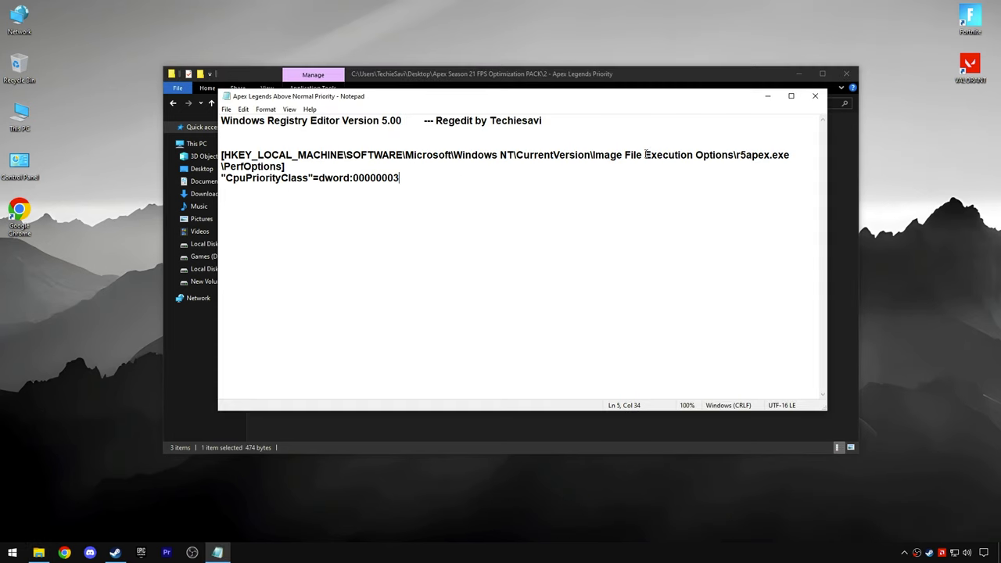
pyautogui.click(814, 96)
# Merge the Apex Legends Above Normal Priority file into the registry.
pyautogui.rightClick(318, 138)
pyautogui.click(348, 142)
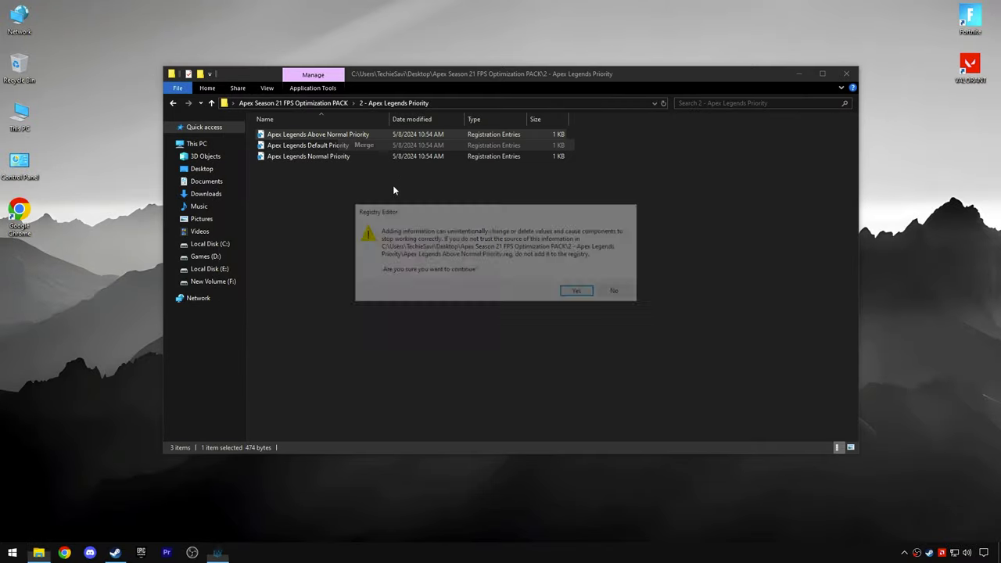
pyautogui.click(580, 292)
pyautogui.click(614, 313)
# Run the Disable Memory Compression batch file from the "3 - Batch Optimization" folder as administrator and let it finish.
pyautogui.click(311, 103)
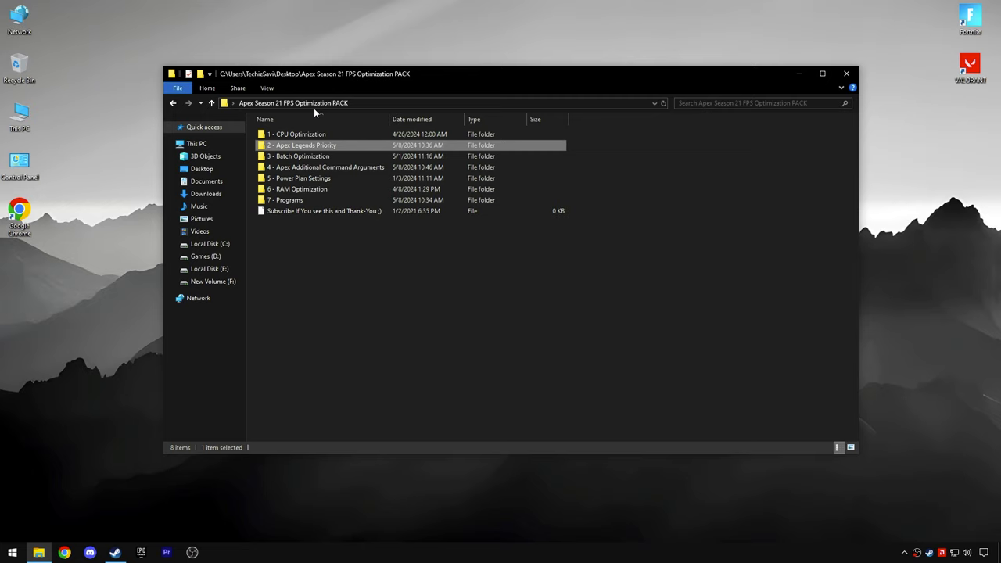
pyautogui.doubleClick(313, 155)
pyautogui.hotkey('ctrl', 'a')
pyautogui.click(313, 172)
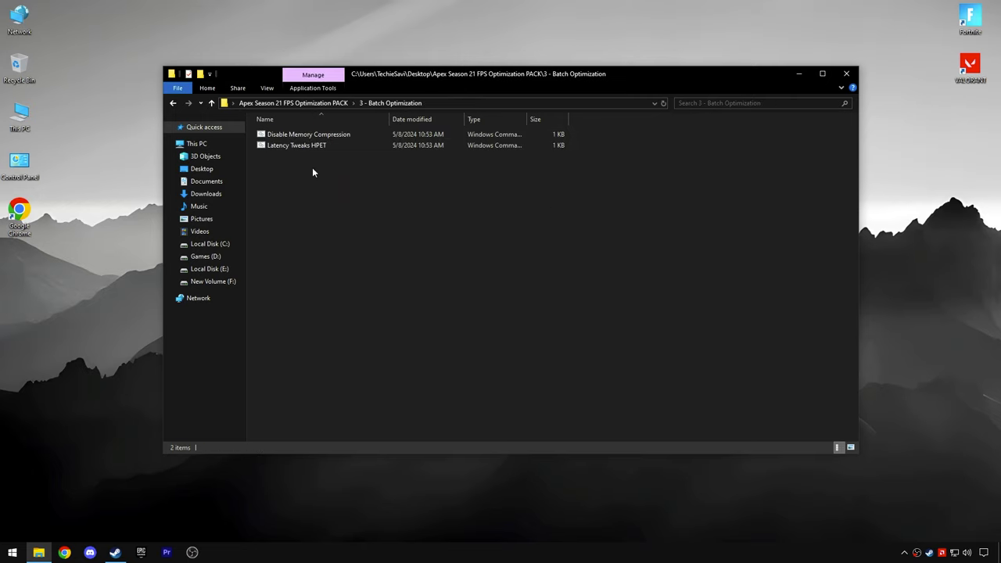
pyautogui.rightClick(313, 135)
pyautogui.click(338, 175)
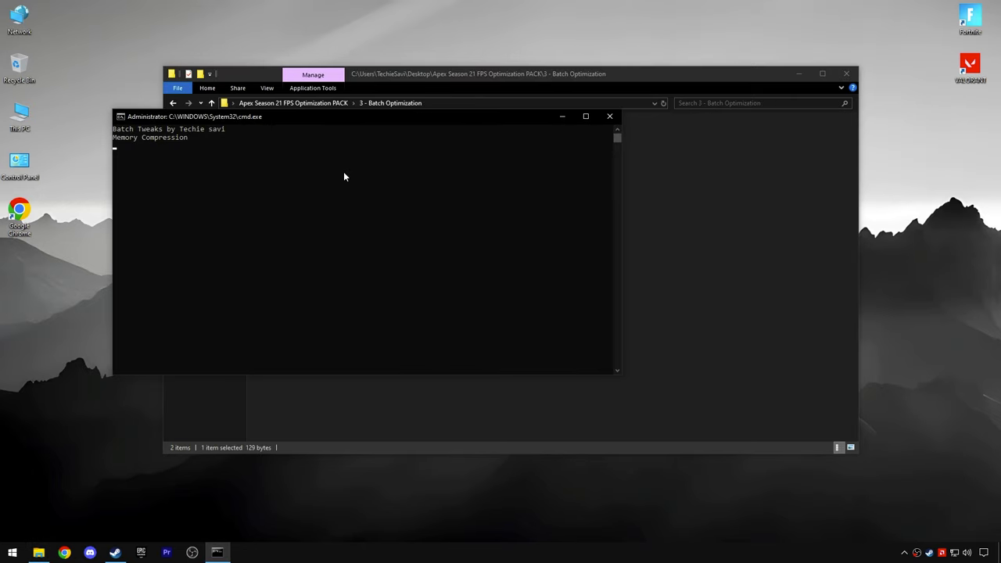
pyautogui.moveTo(313, 117); pyautogui.dragTo(308, 104)
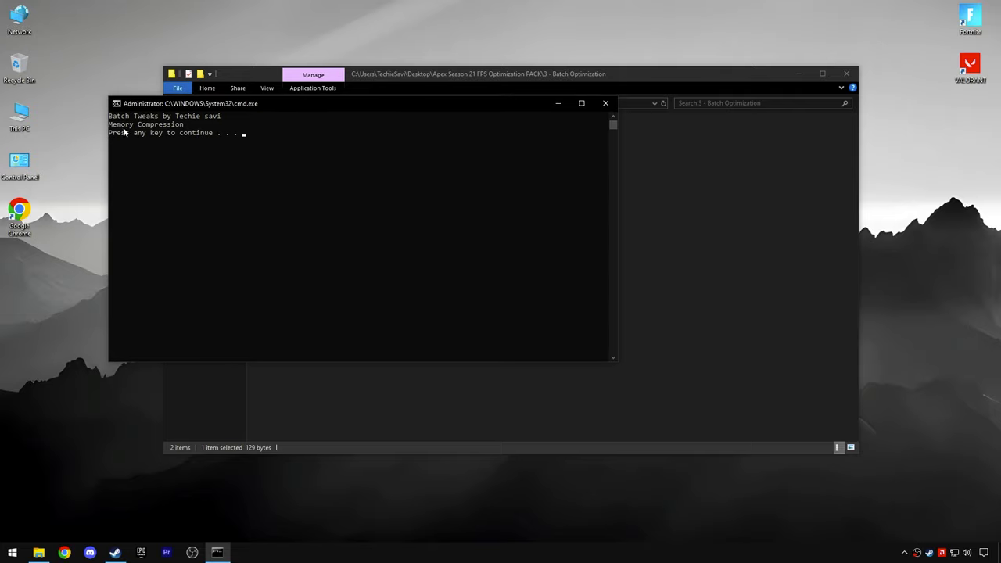
pyautogui.moveTo(111, 133); pyautogui.dragTo(243, 137)
pyautogui.press('Return')
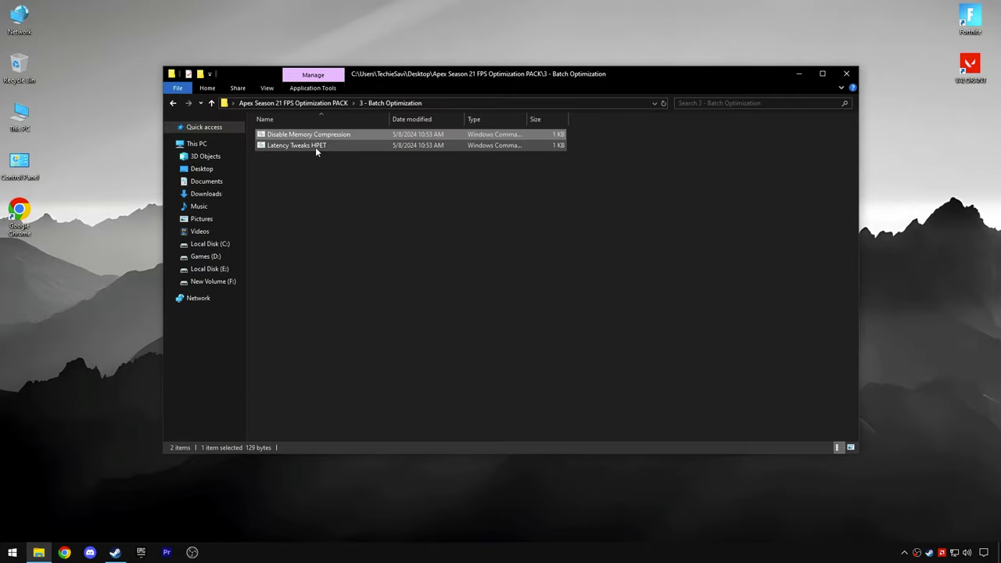
# Run the Latency Tweaks HPET batch file as administrator, dismiss its console, and return to the pack's main folder.
pyautogui.rightClick(291, 146)
pyautogui.click(321, 188)
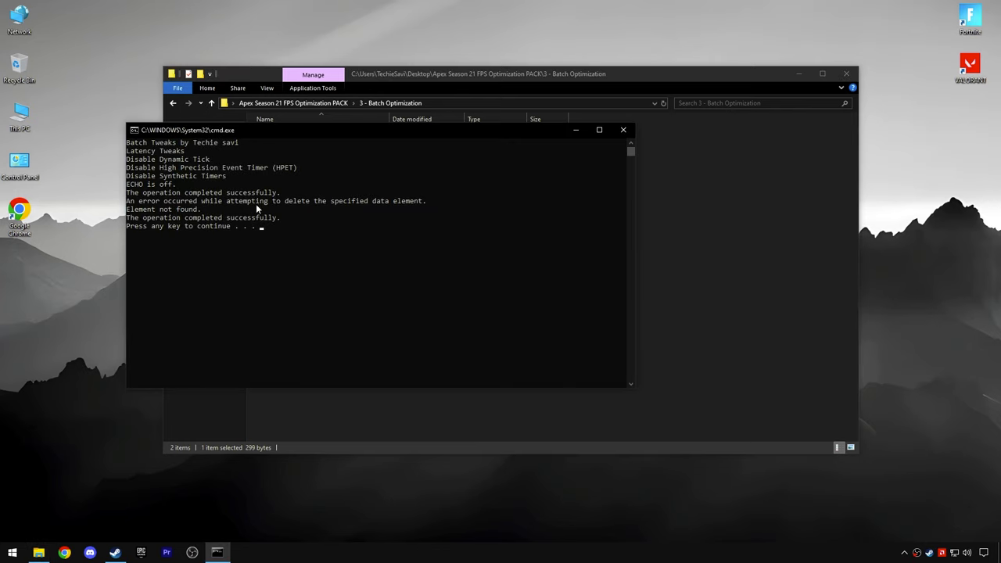
pyautogui.press('Return')
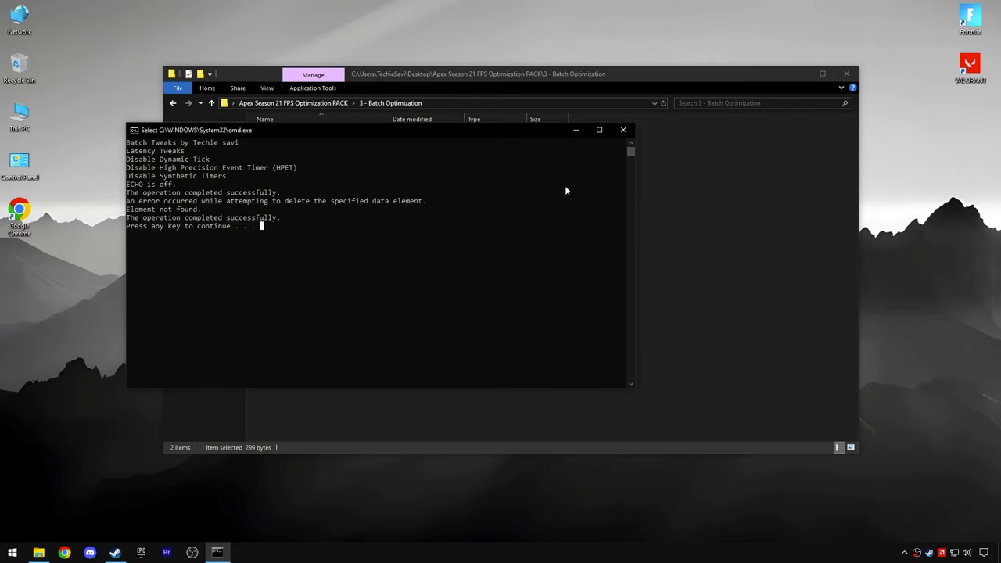
pyautogui.press('Return')
pyautogui.click(313, 103)
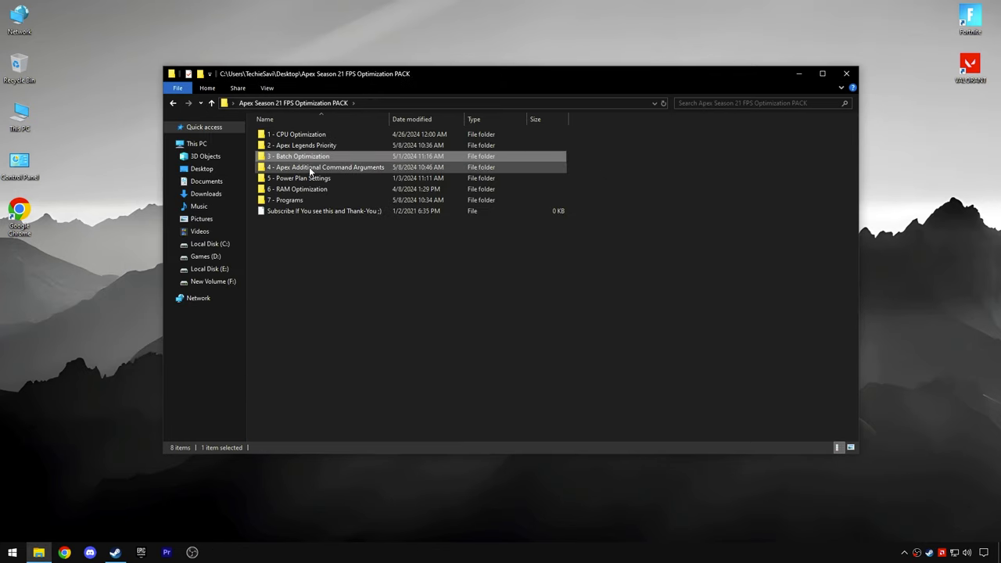
# Open the Apex Additional Command Arguments text file from the "4 - Apex Additional Command Arguments" folder.
pyautogui.doubleClick(312, 167)
pyautogui.click(338, 138)
pyautogui.doubleClick(337, 138)
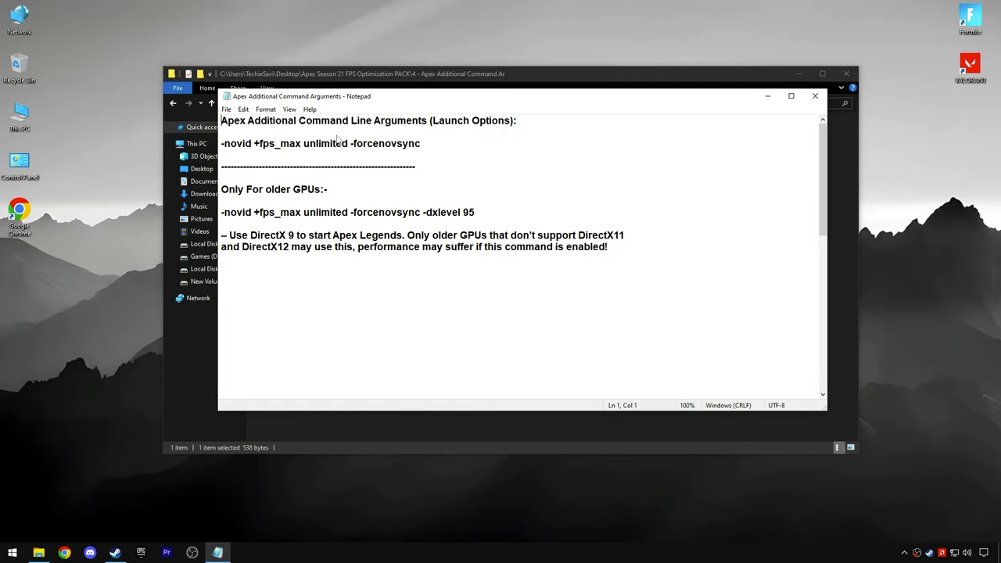
# Switch to Steam and open the launch options in the properties of Apex Legends.
pyautogui.click(115, 552)
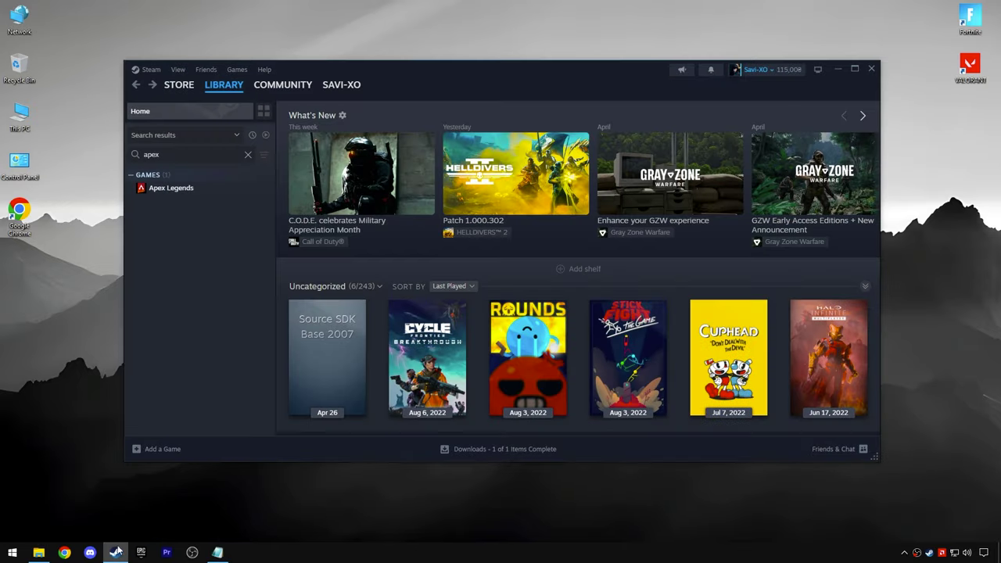
pyautogui.rightClick(329, 185)
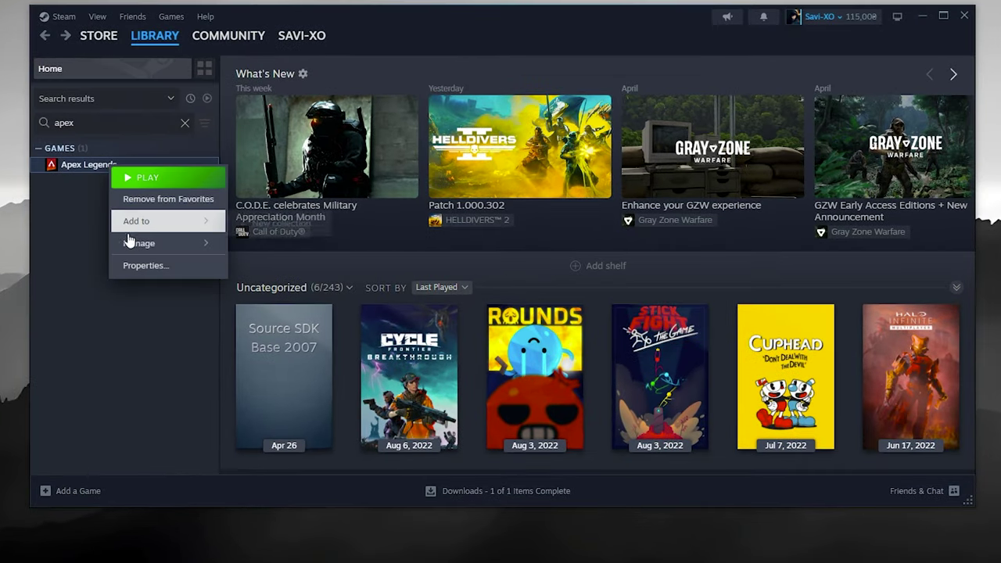
pyautogui.click(167, 266)
pyautogui.click(431, 259)
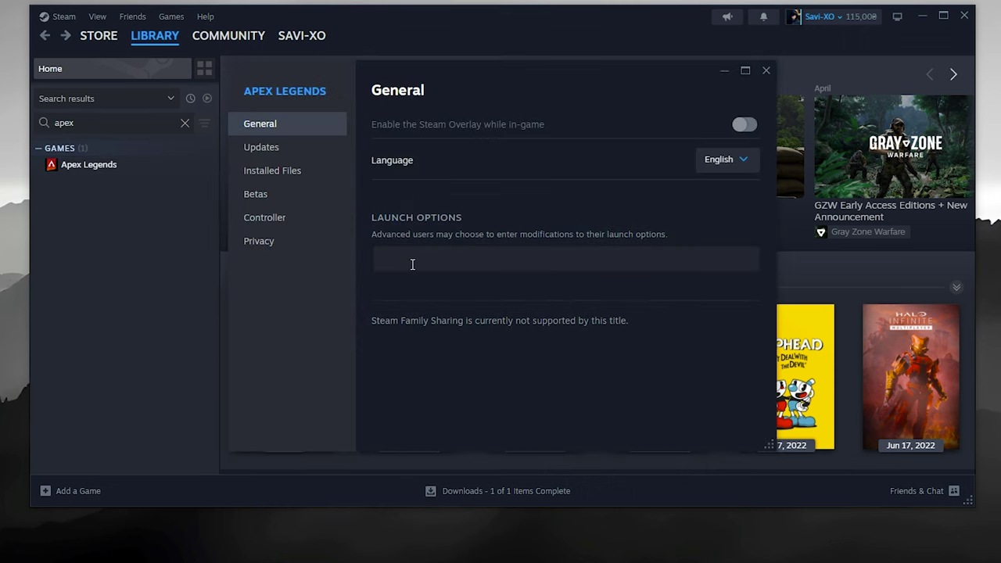
# Switch back to Notepad and examine the standard launch arguments, the older-GPU arguments and the DirectX 9 note.
pyautogui.hotkey('alt', 'Tab')
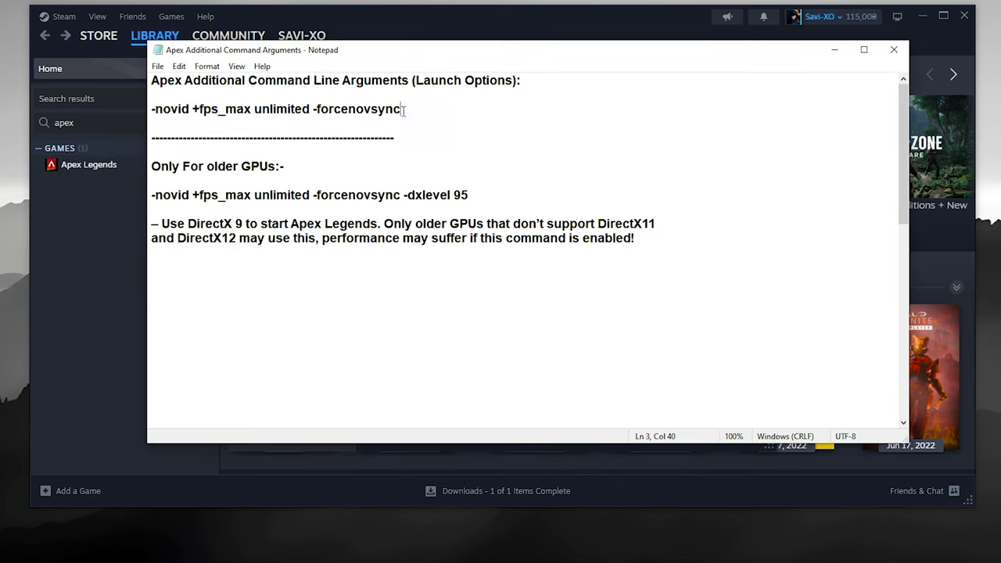
pyautogui.moveTo(403, 110); pyautogui.dragTo(170, 110)
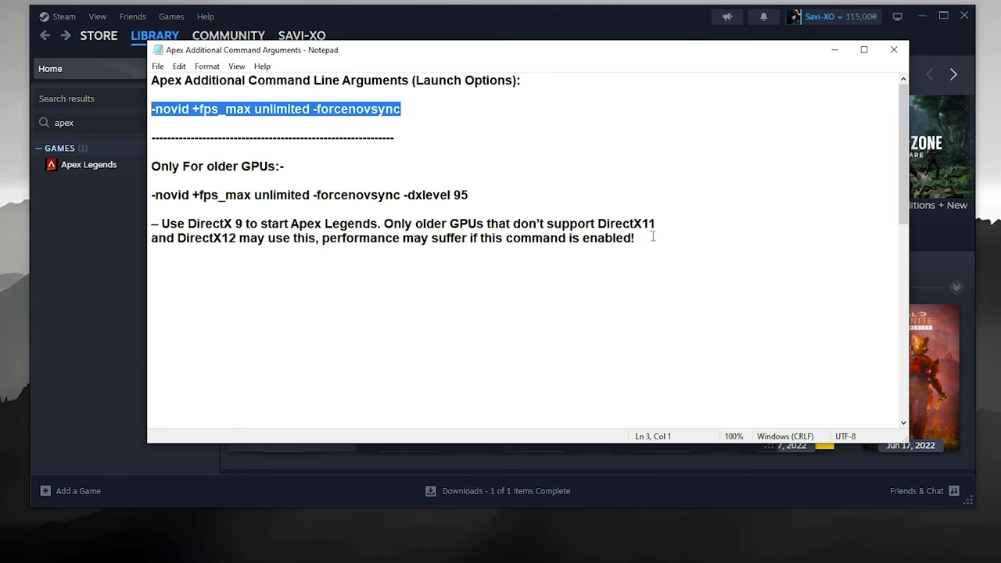
pyautogui.moveTo(652, 236); pyautogui.dragTo(136, 227)
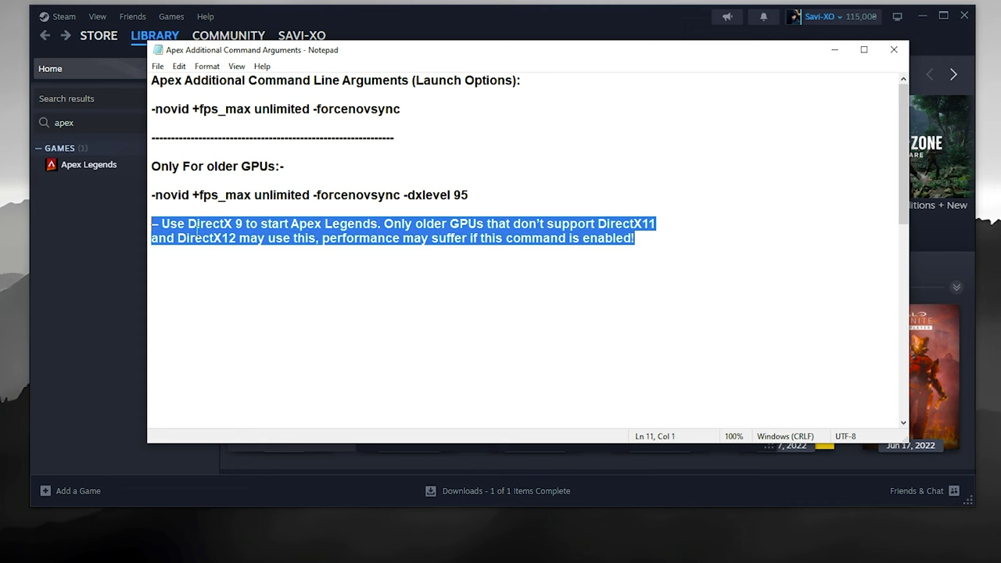
pyautogui.moveTo(495, 195); pyautogui.dragTo(137, 201)
pyautogui.click(482, 189)
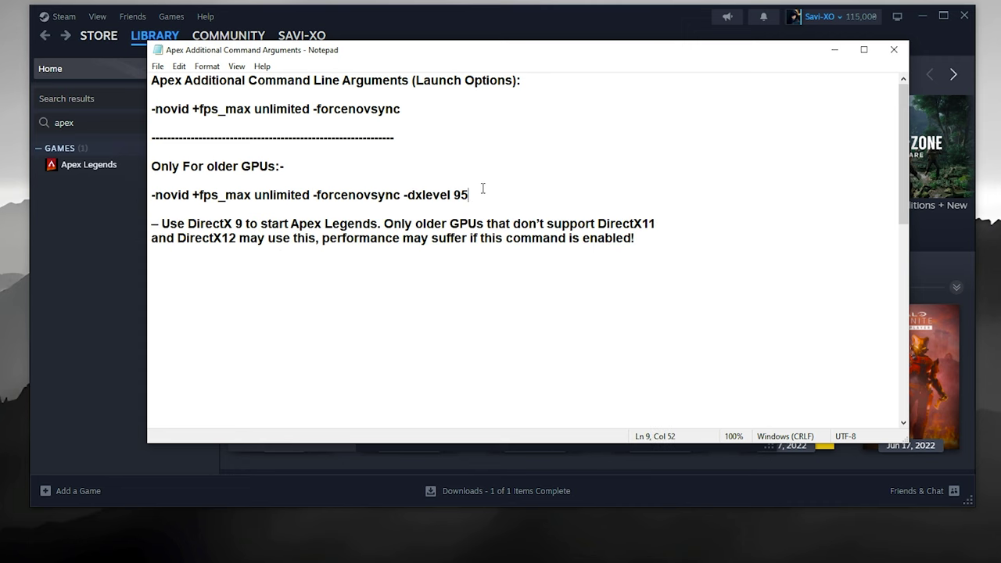
# Copy the arguments "-novid +fps_max unlimited -forcenovsync" from the text file and minimize Notepad.
pyautogui.moveTo(416, 106); pyautogui.dragTo(134, 103)
pyautogui.rightClick(194, 102)
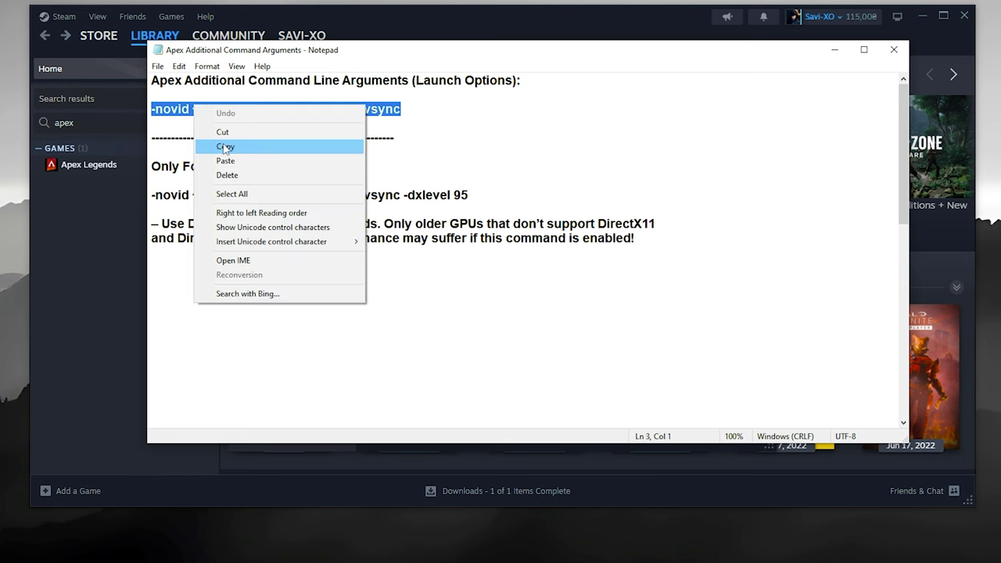
pyautogui.click(283, 143)
pyautogui.click(834, 50)
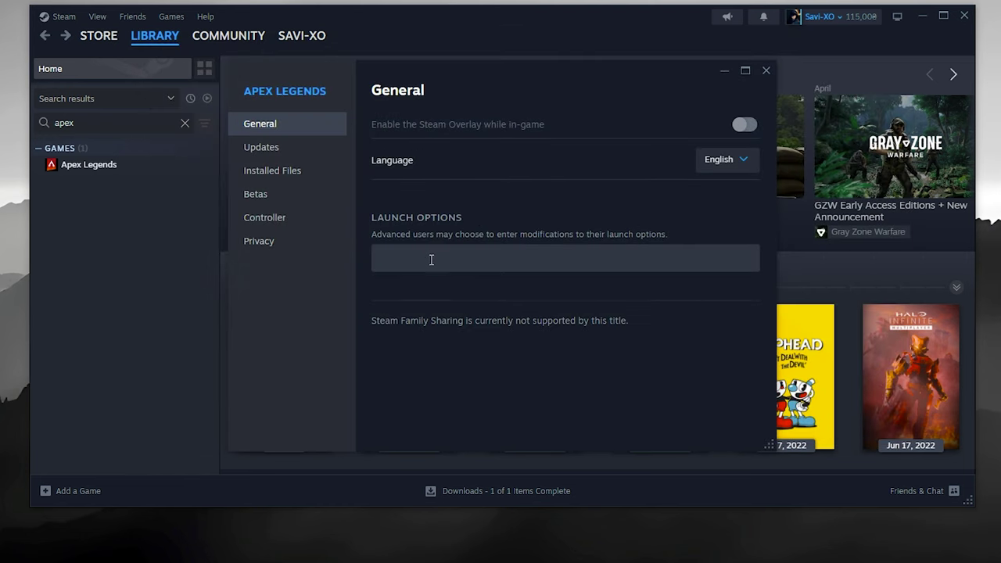
# Paste "-novid +fps_max unlimited -forcenovsync" into the Apex Legends launch options, close the properties and minimize Steam.
pyautogui.rightClick(425, 257)
pyautogui.click(449, 267)
pyautogui.hotkey('ctrl', 'a')
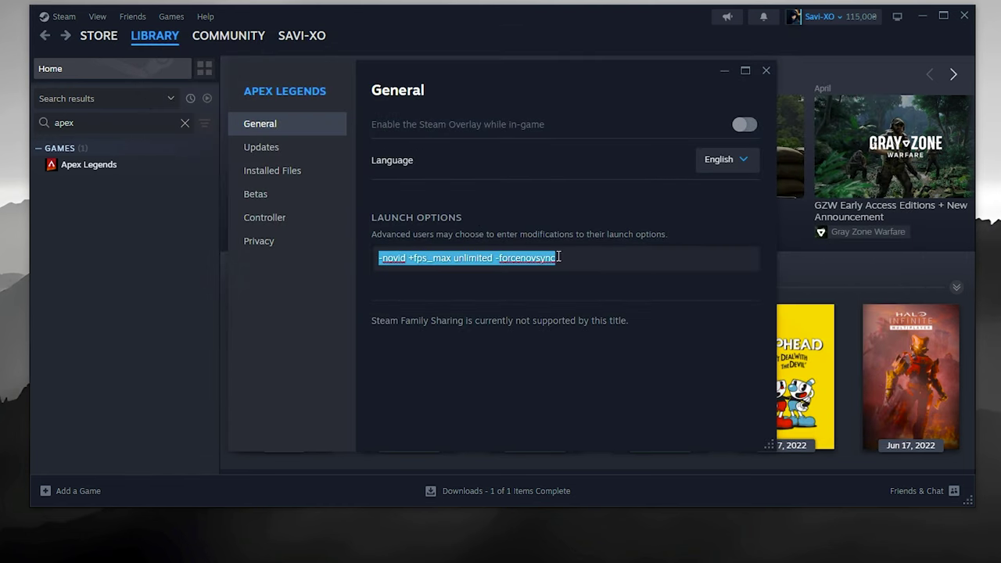
pyautogui.click(575, 258)
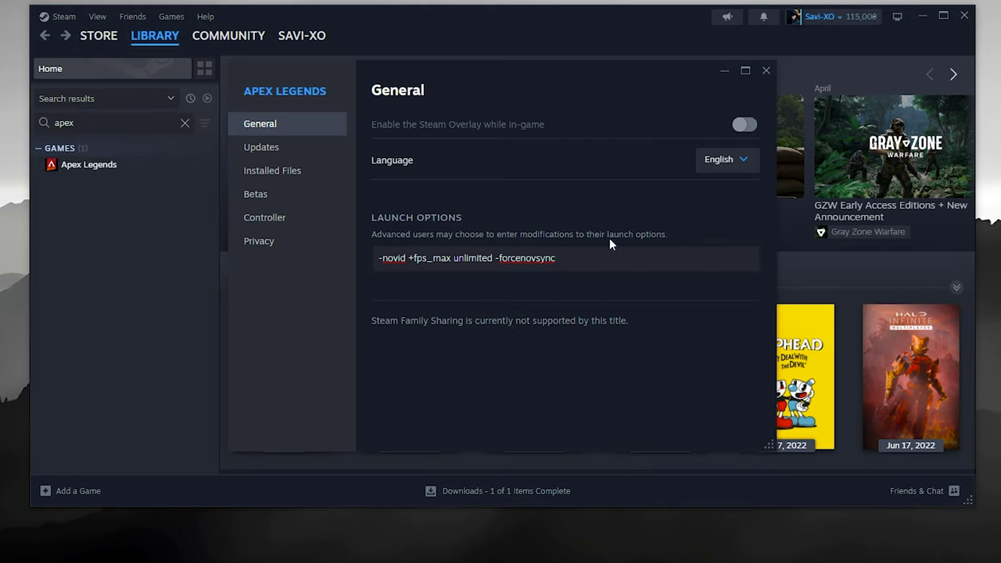
pyautogui.click(766, 71)
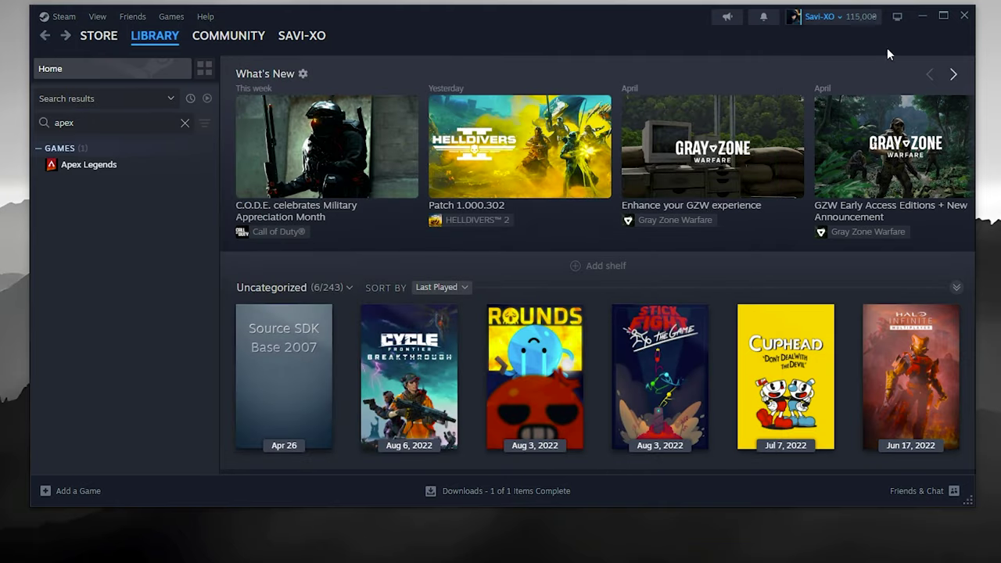
pyautogui.click(923, 16)
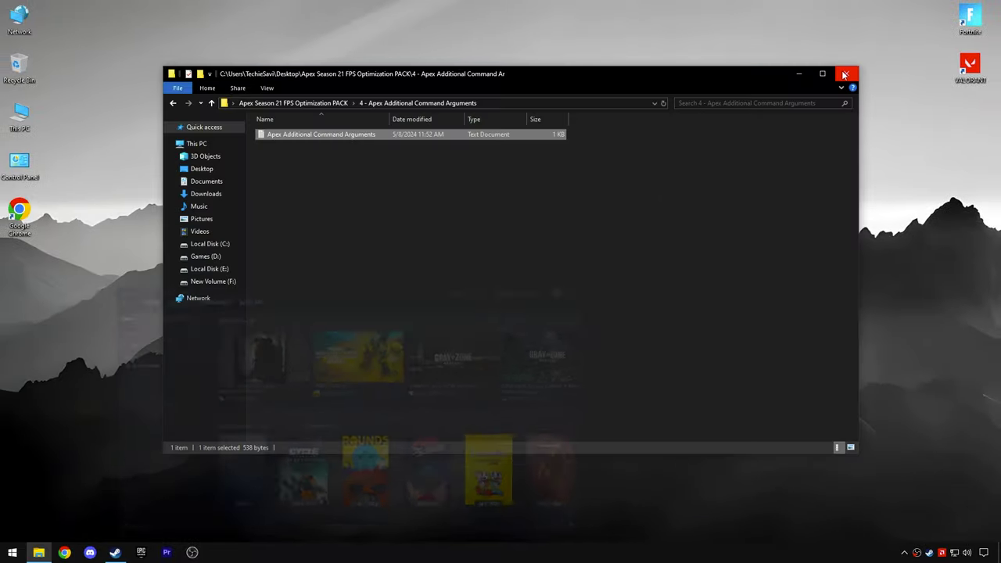
# Run the power plan import script from the "5 - Power Plan Settings" folder as administrator and dismiss its console.
pyautogui.click(308, 104)
pyautogui.doubleClick(295, 178)
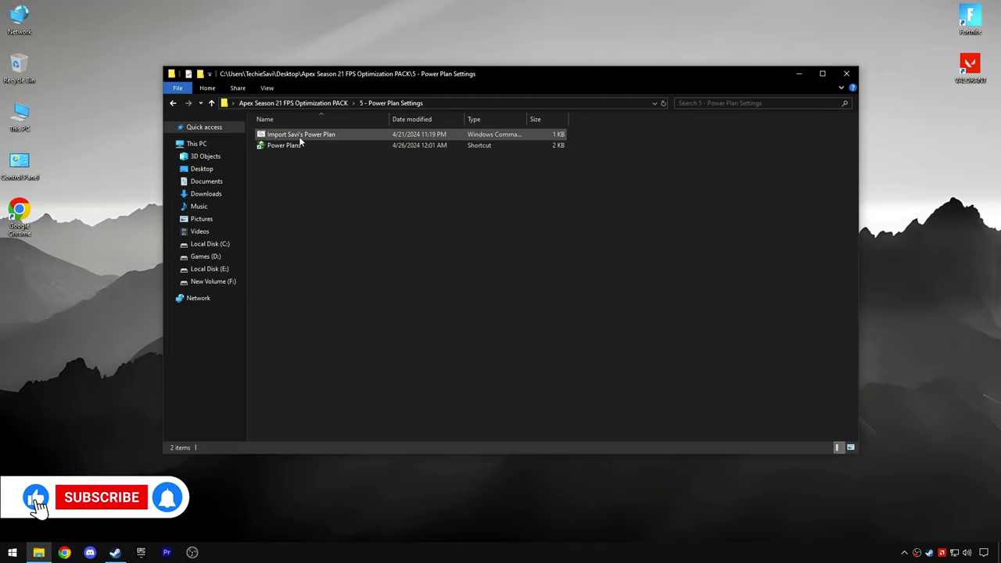
pyautogui.rightClick(290, 137)
pyautogui.click(305, 178)
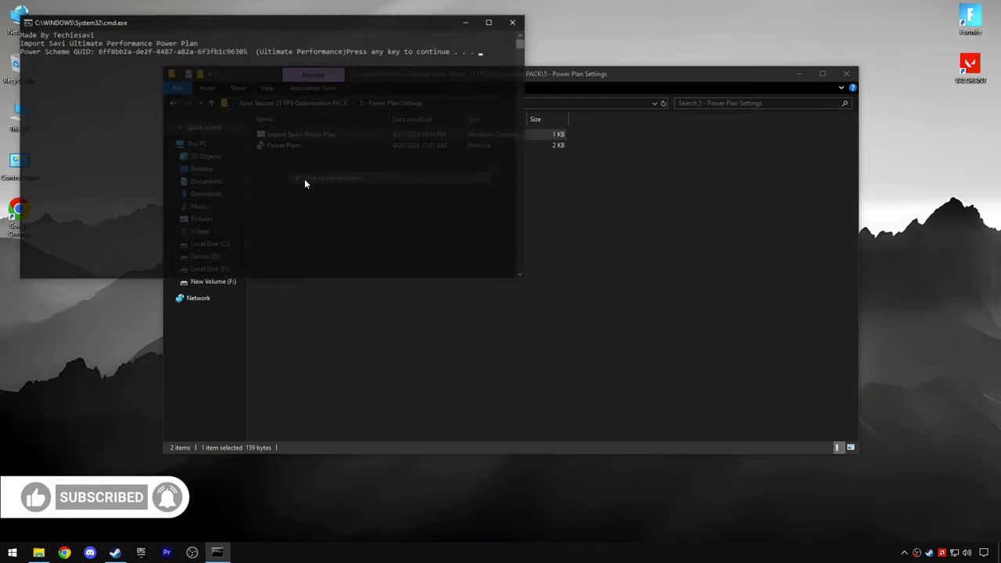
pyautogui.moveTo(251, 50); pyautogui.dragTo(467, 51)
pyautogui.press('Return')
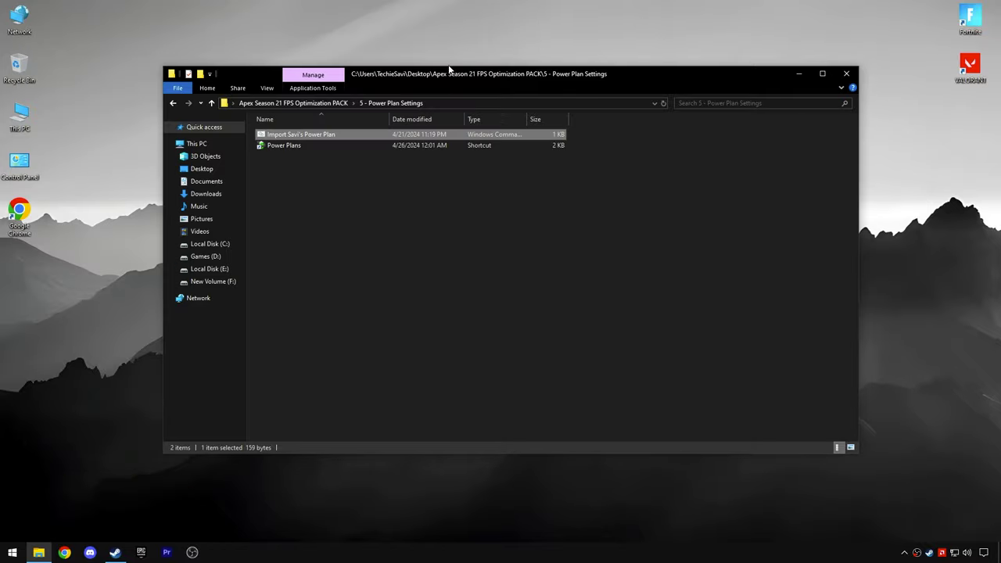
# Open the Power Plans shortcut, select the Ultimate Performance plan, and return to the pack's main folder.
pyautogui.click(282, 146)
pyautogui.rightClick(281, 147)
pyautogui.click(293, 152)
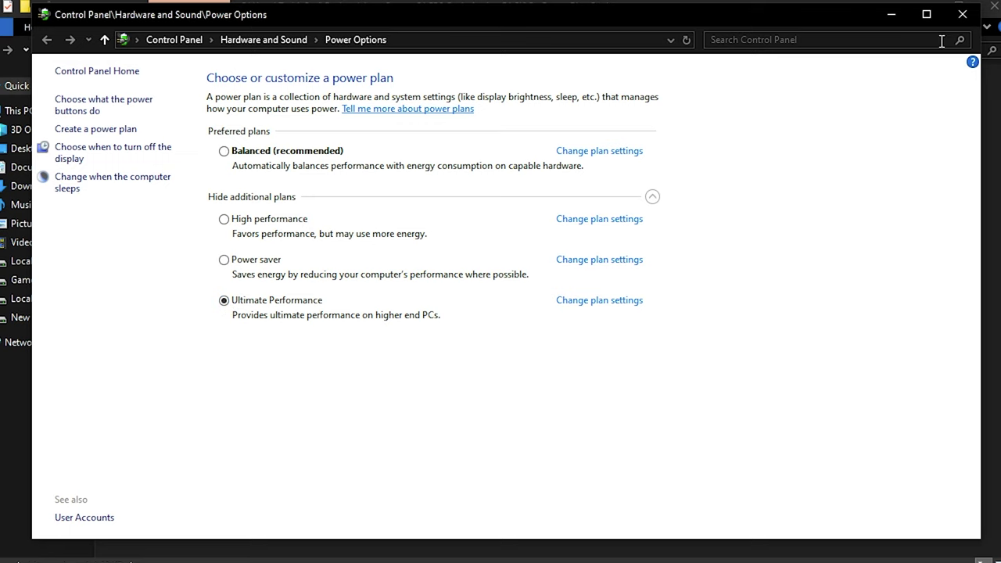
pyautogui.click(962, 15)
pyautogui.click(335, 105)
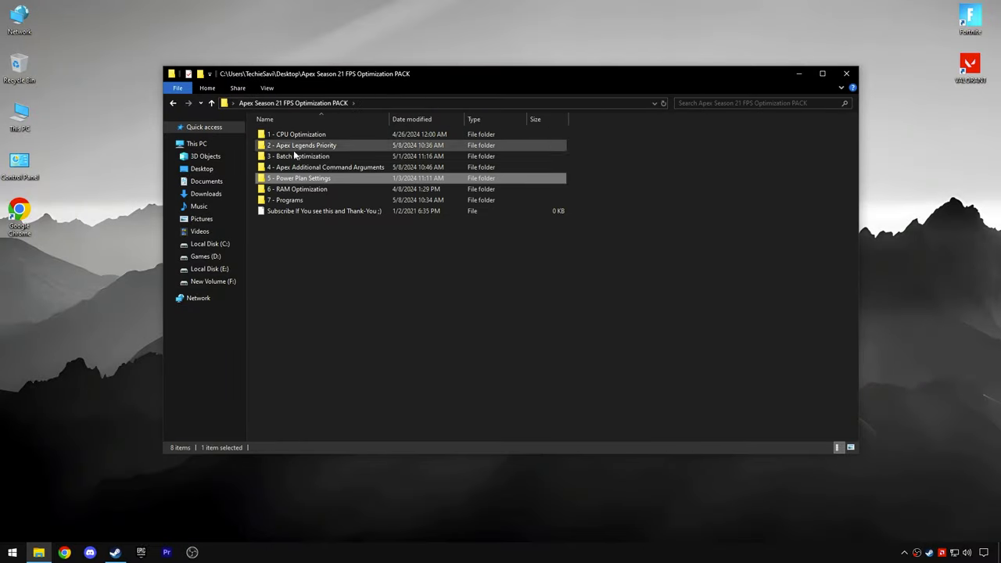
# Open the "6 - RAM Optimization" folder and check the total installed memory in Task Manager.
pyautogui.doubleClick(294, 189)
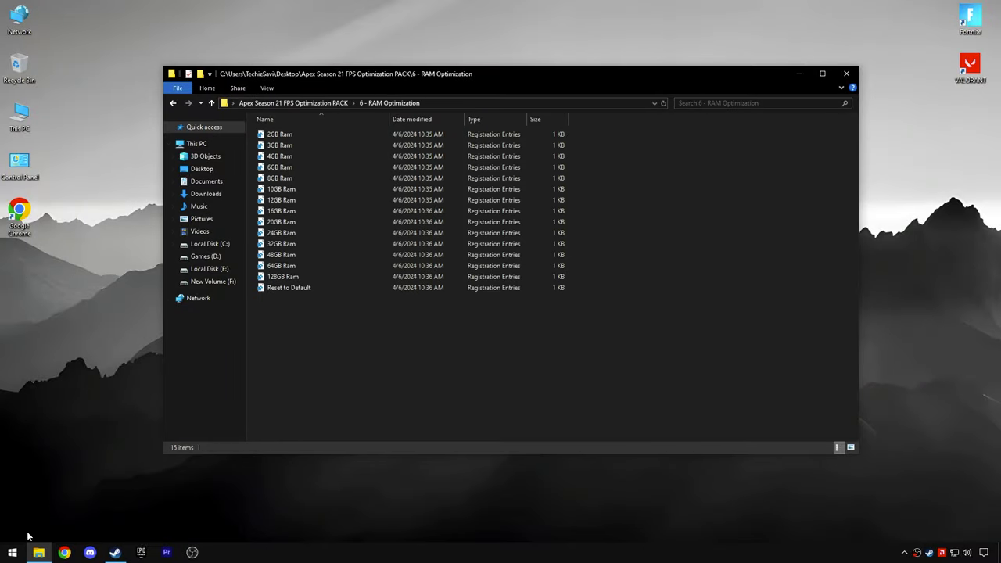
pyautogui.rightClick(13, 552)
pyautogui.click(72, 434)
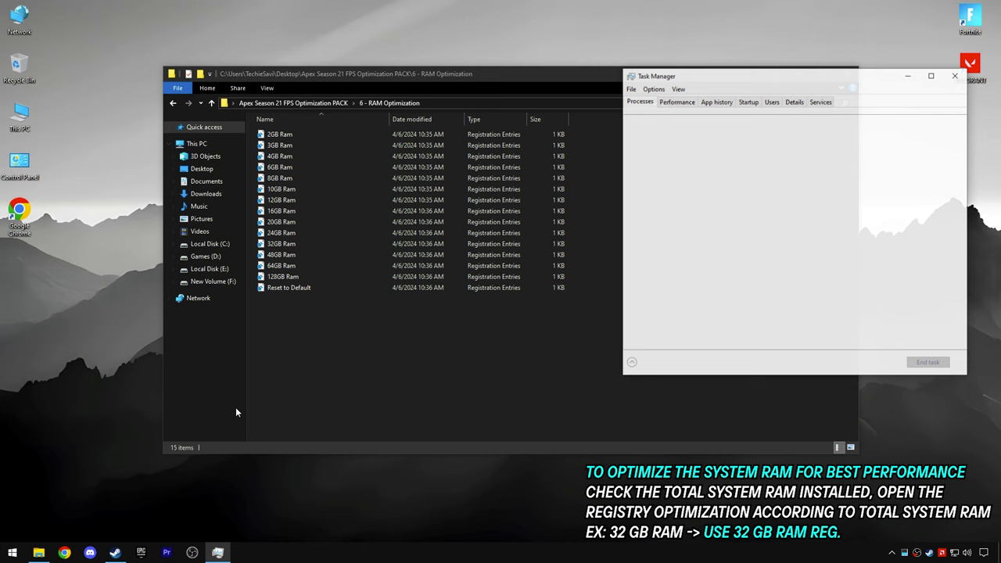
pyautogui.click(677, 102)
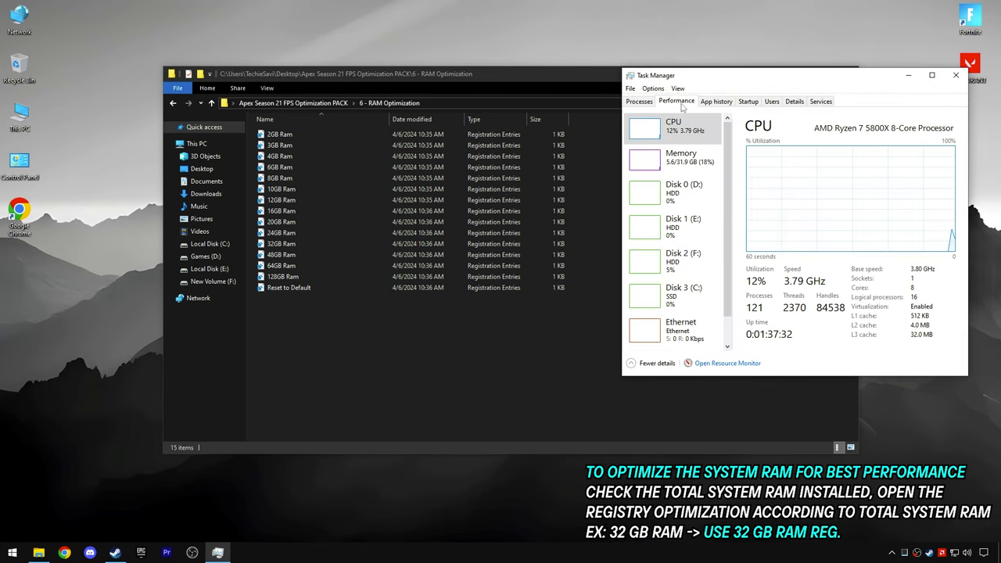
pyautogui.click(673, 160)
pyautogui.moveTo(689, 79); pyautogui.dragTo(693, 93)
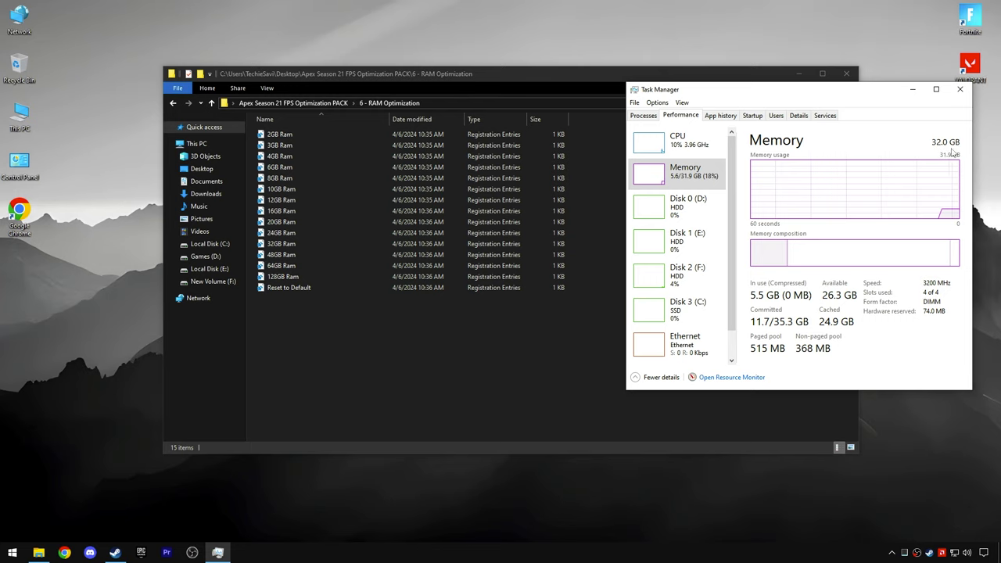
pyautogui.click(960, 90)
# Merge the 32GB Ram file into the registry and return to the pack's main folder.
pyautogui.click(272, 246)
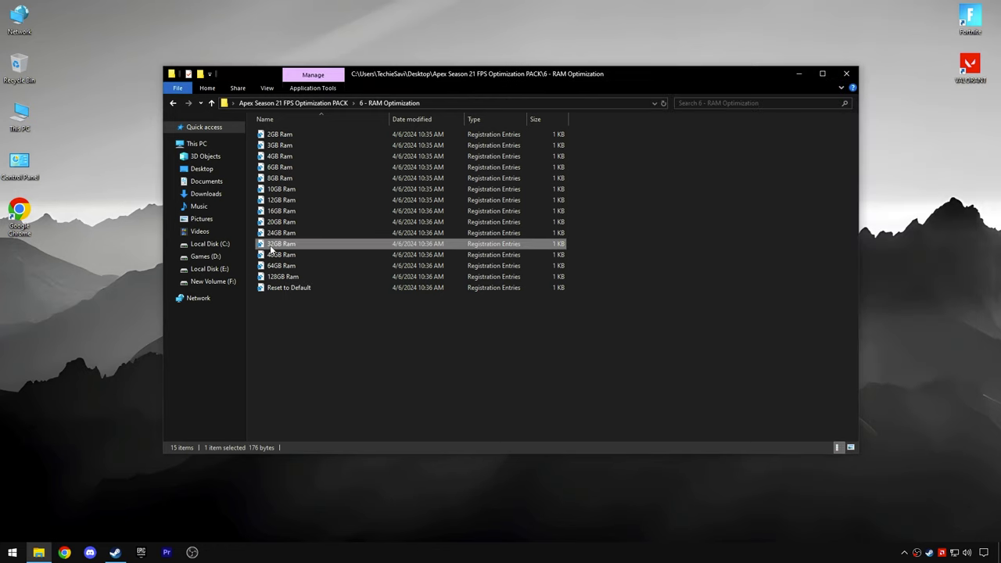
pyautogui.rightClick(272, 248)
pyautogui.click(290, 252)
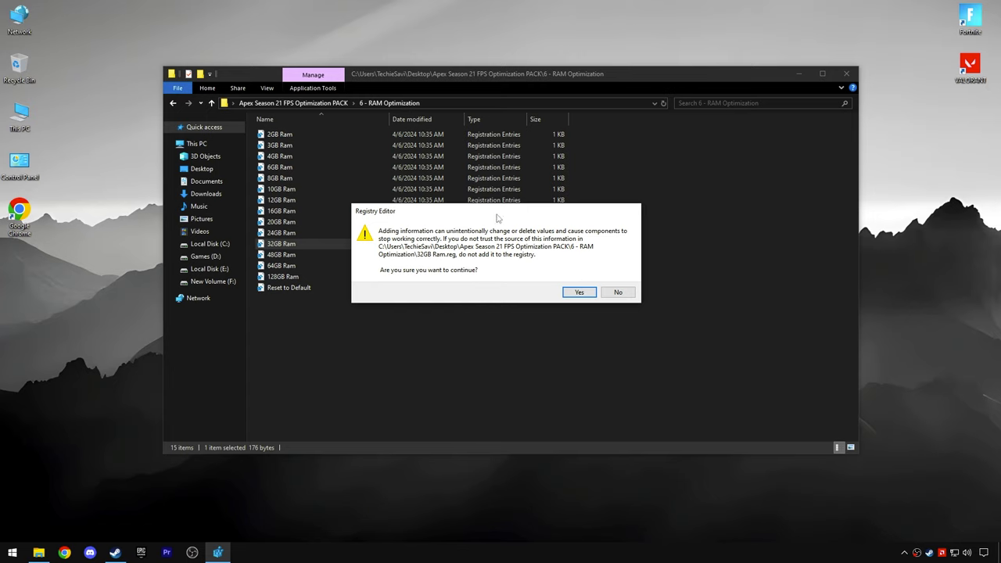
pyautogui.click(579, 293)
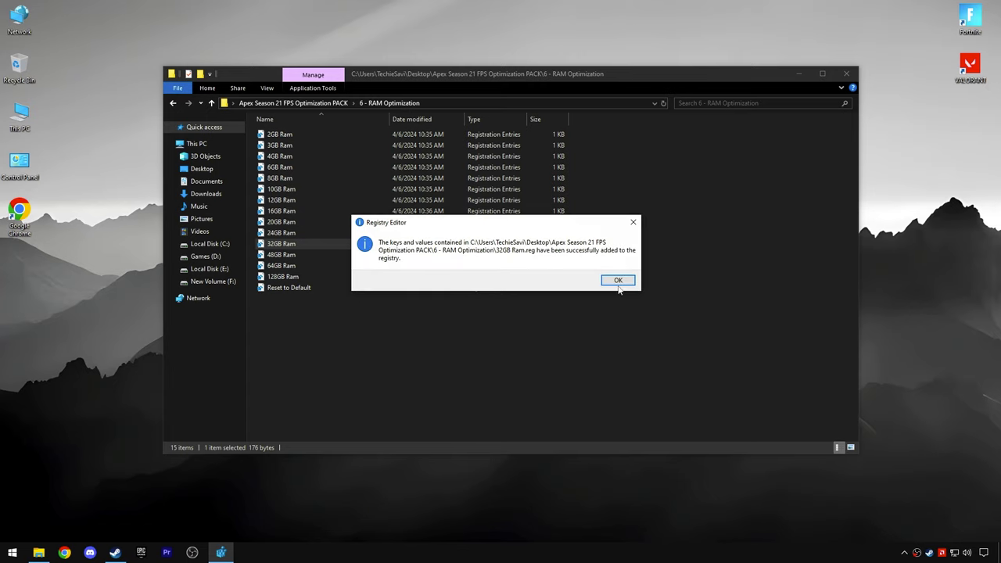
pyautogui.click(619, 281)
pyautogui.click(319, 103)
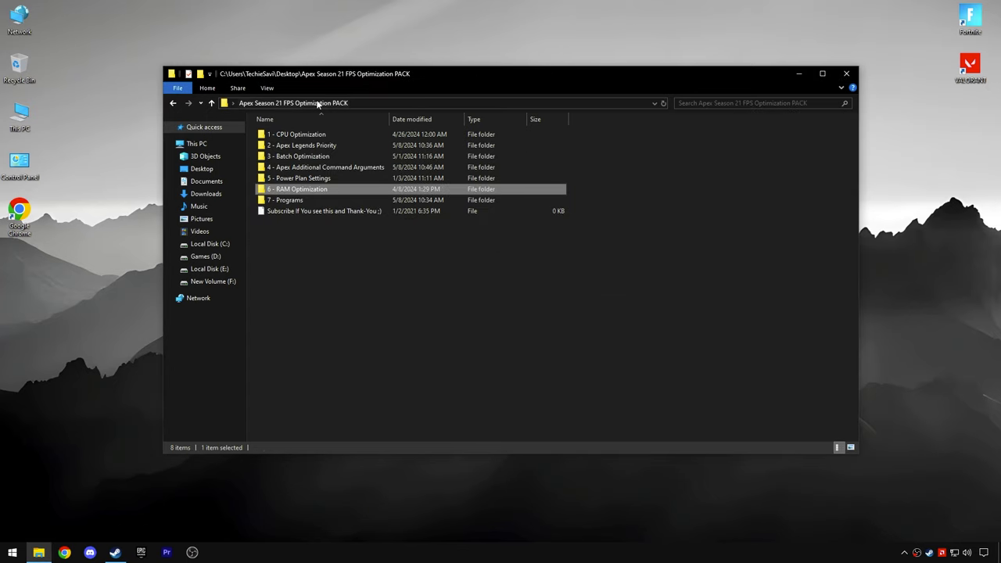
# Run MSI Mode Utility 3.0 from the "7 - Programs" folder as administrator and move its window toward the screen's centre.
pyautogui.doubleClick(289, 201)
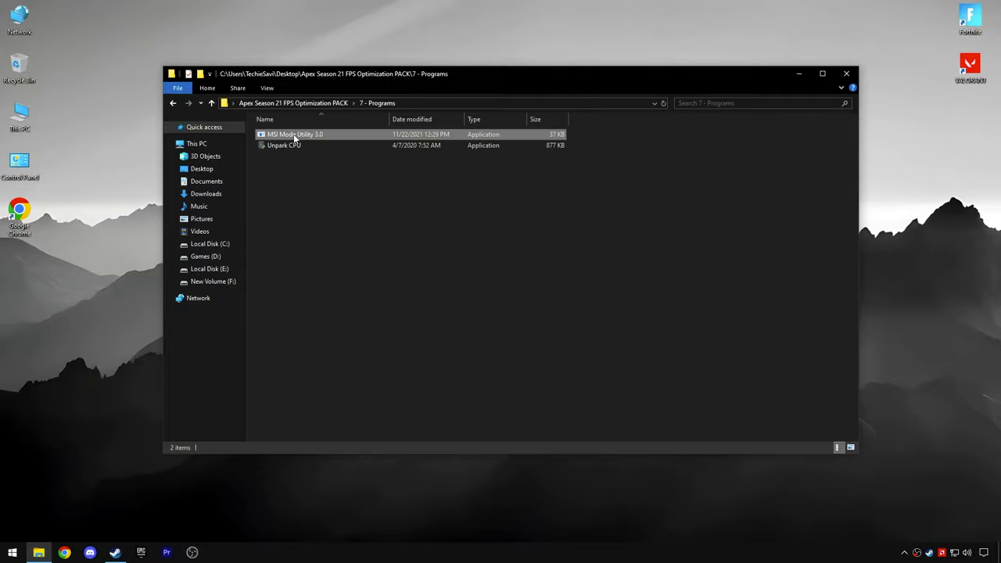
pyautogui.rightClick(295, 135)
pyautogui.click(369, 156)
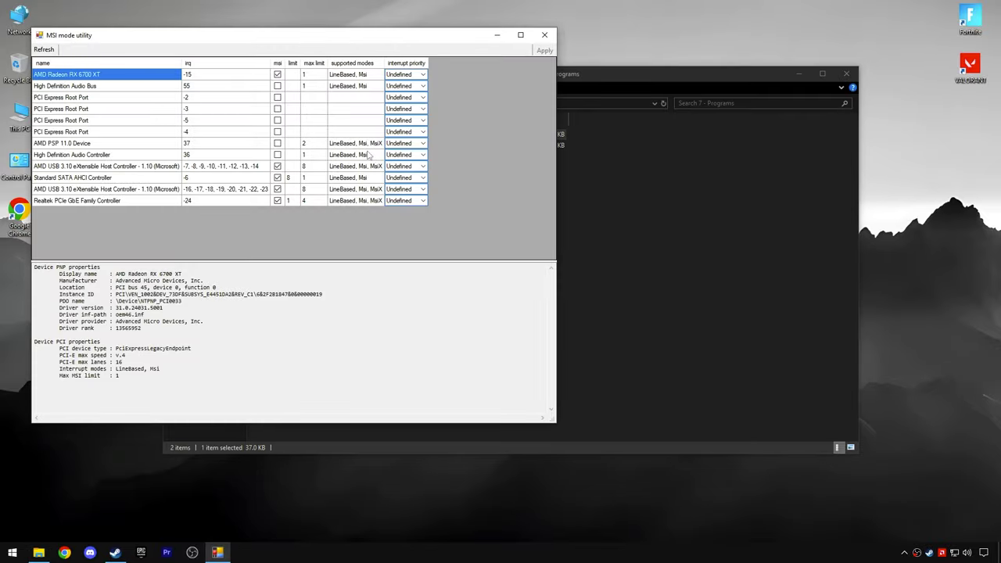
pyautogui.moveTo(345, 39); pyautogui.dragTo(577, 77)
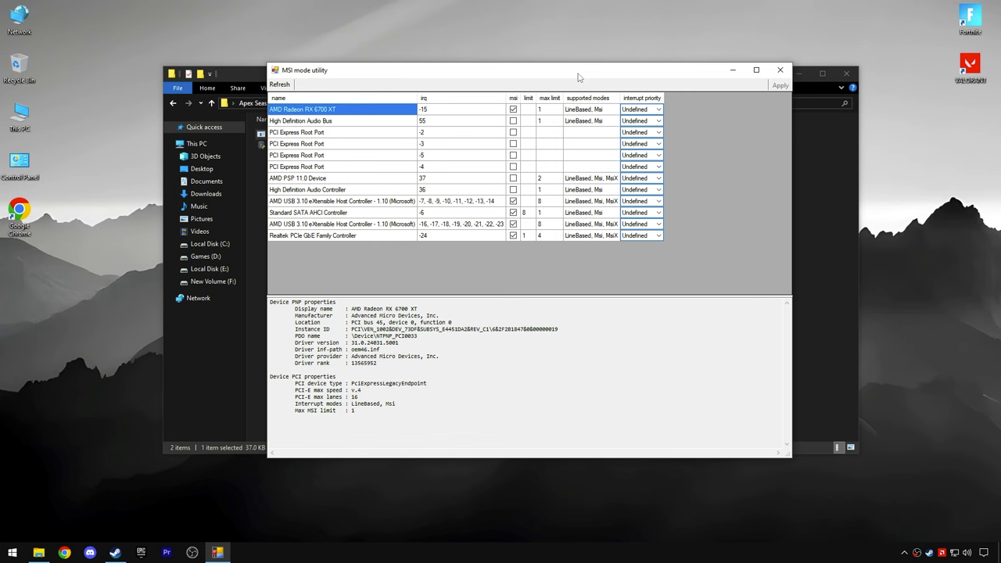
pyautogui.moveTo(280, 66); pyautogui.dragTo(258, 72)
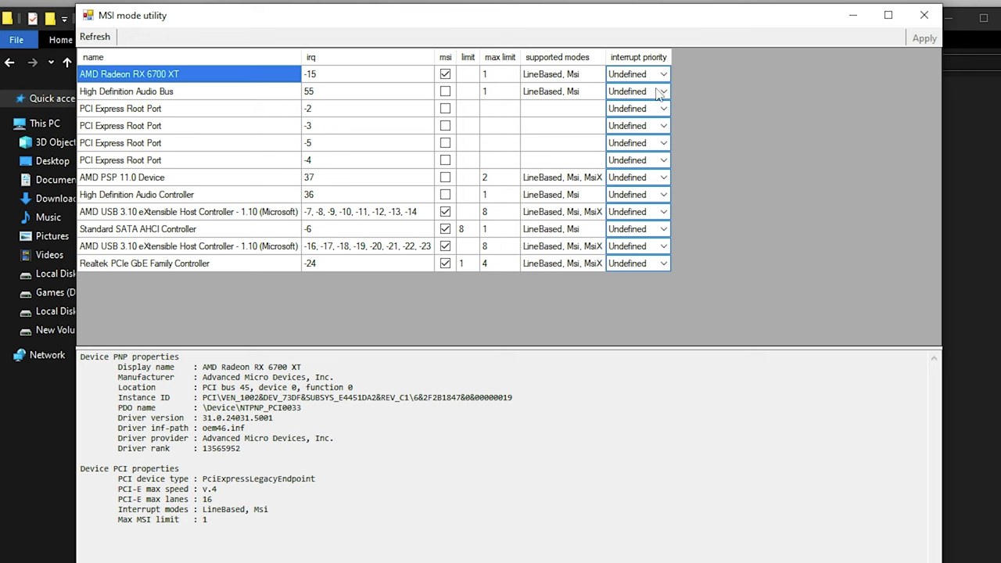
# Set the interrupt priority to Normal for the AMD Radeon RX 6700 XT and High for both AMD USB 3.10 controllers and the Standard SATA AHCI Controller.
pyautogui.click(663, 74)
pyautogui.click(635, 111)
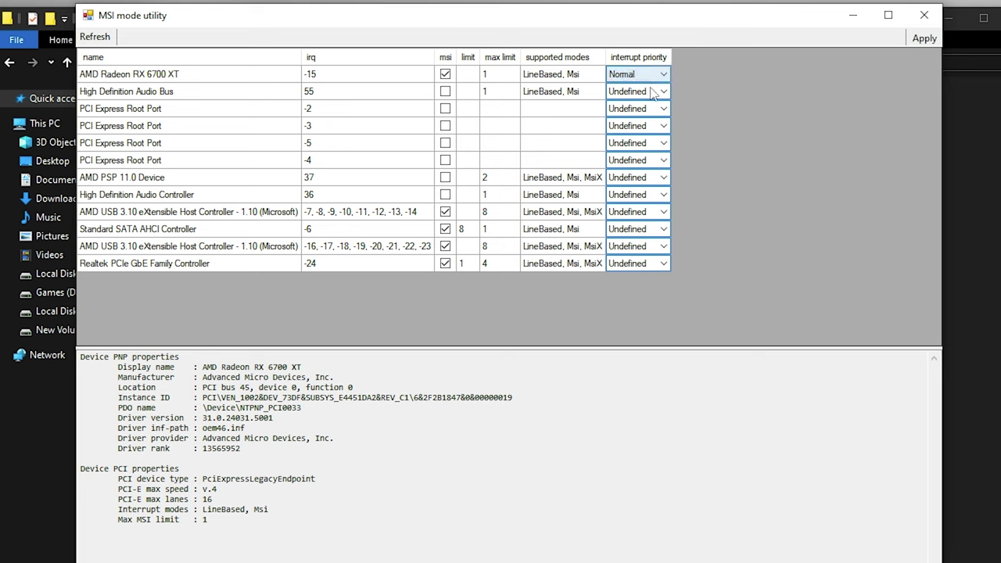
pyautogui.click(281, 218)
pyautogui.click(646, 211)
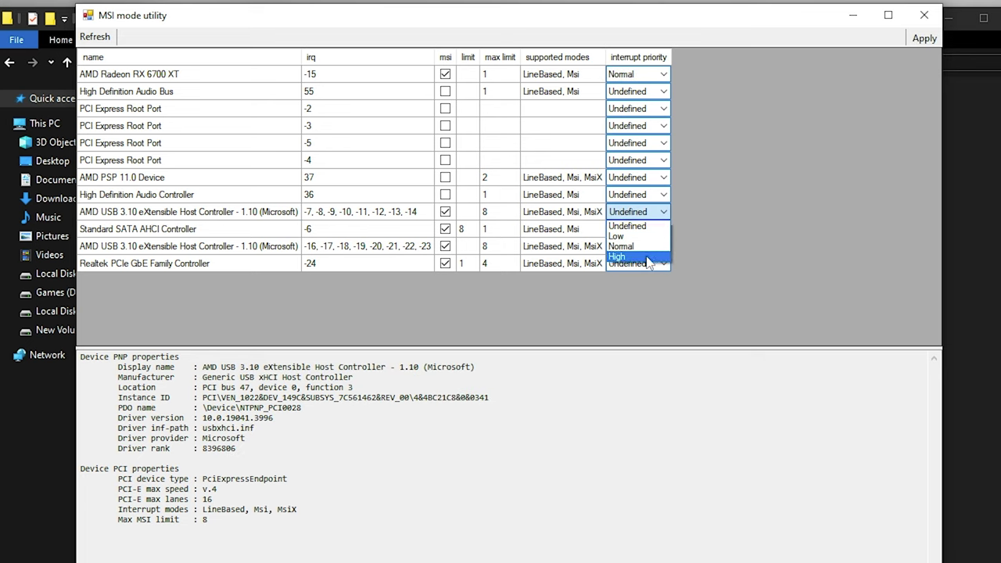
pyautogui.click(647, 257)
pyautogui.click(661, 230)
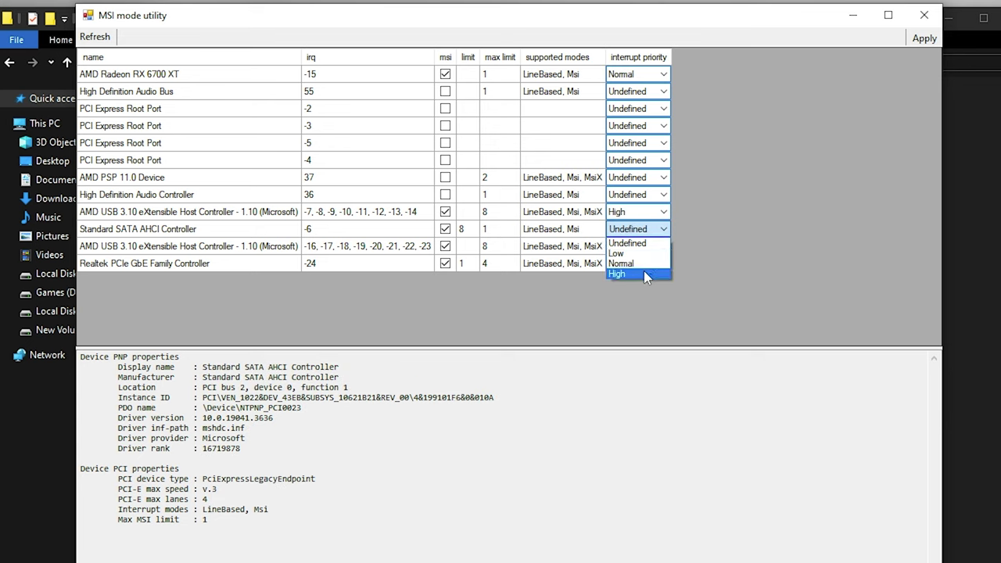
pyautogui.click(646, 275)
pyautogui.click(664, 247)
pyautogui.click(659, 292)
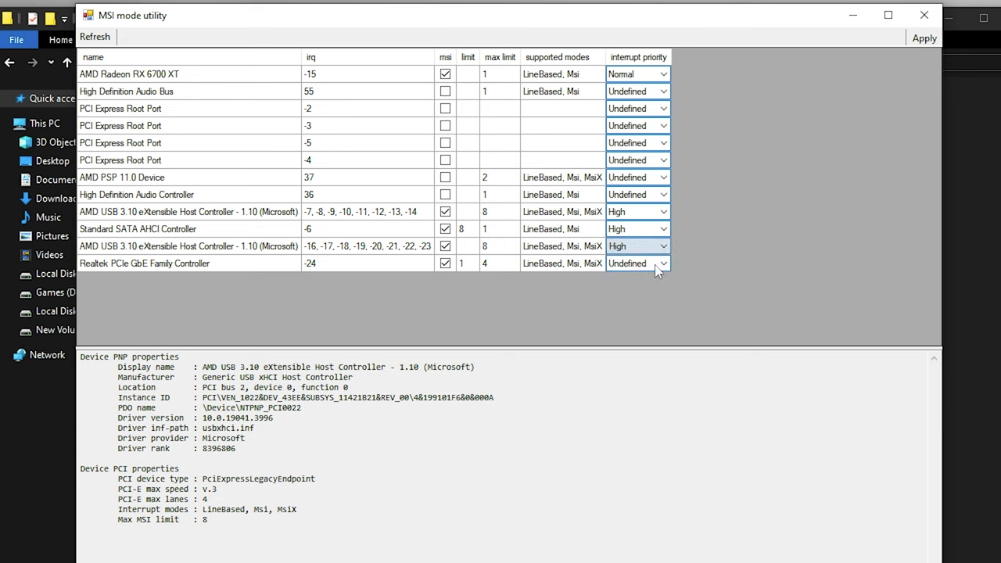
# Set the interrupt priority of the Realtek PCIe GbE Family Controller to High and close the utility.
pyautogui.click(661, 265)
pyautogui.click(642, 305)
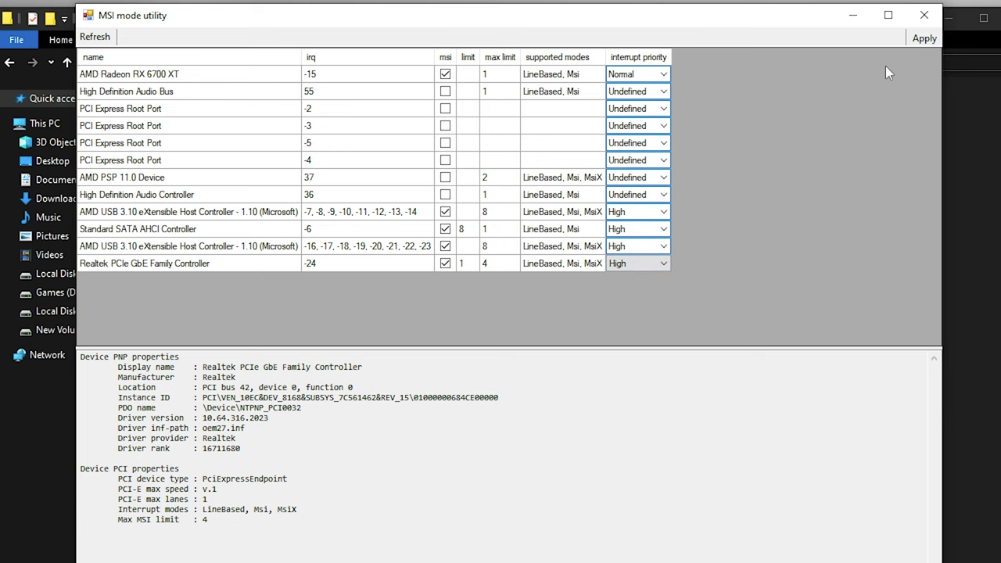
pyautogui.click(923, 15)
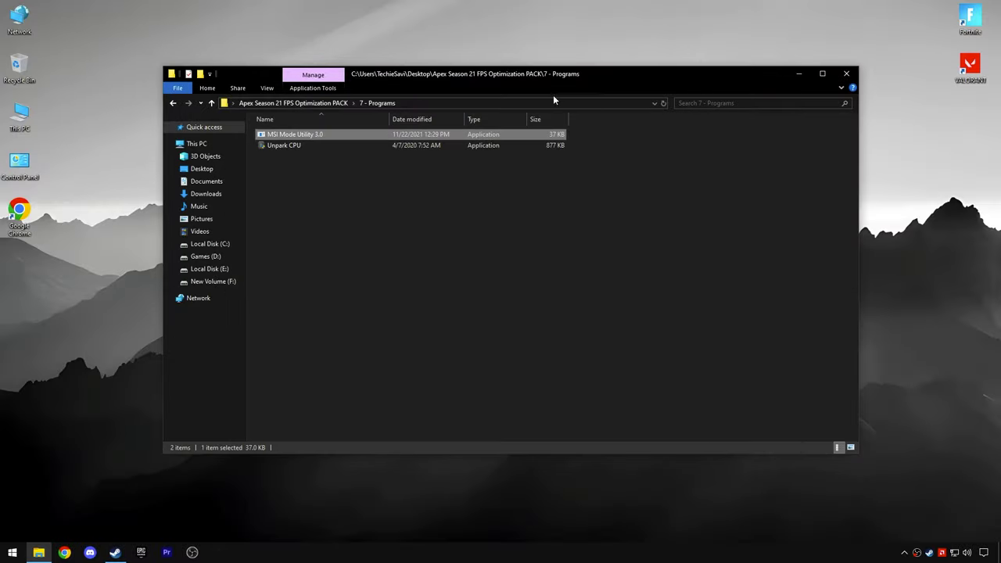
# Run Unpark CPU from the "7 - Programs" folder as administrator and choose the Ultimate Performance system power plan.
pyautogui.click(280, 145)
pyautogui.rightClick(279, 151)
pyautogui.click(334, 155)
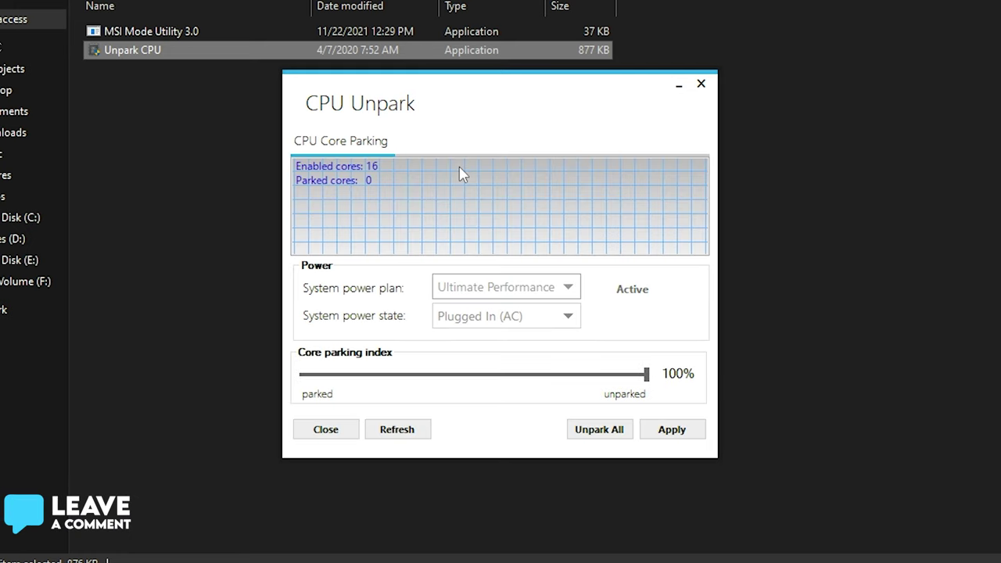
pyautogui.click(513, 287)
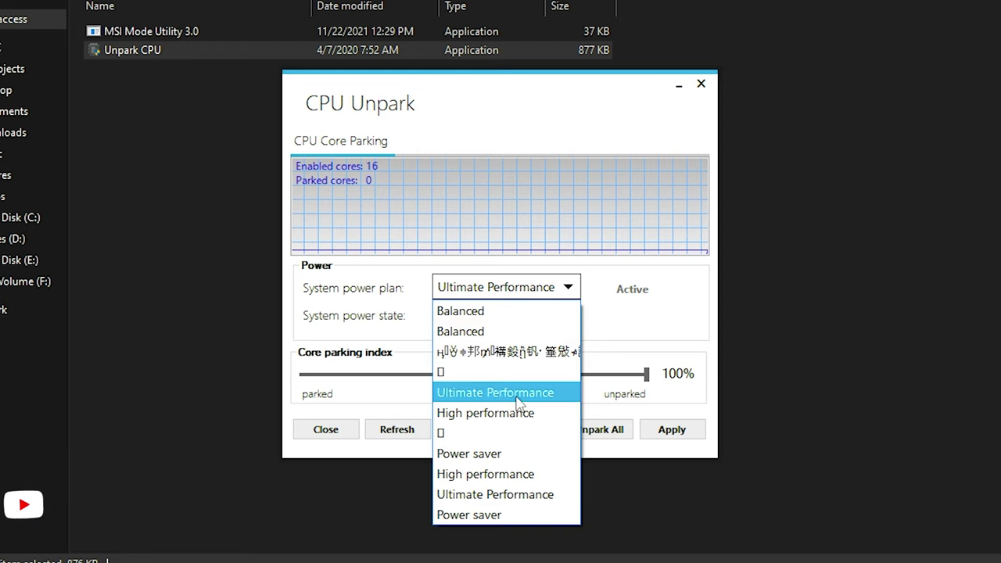
pyautogui.click(505, 391)
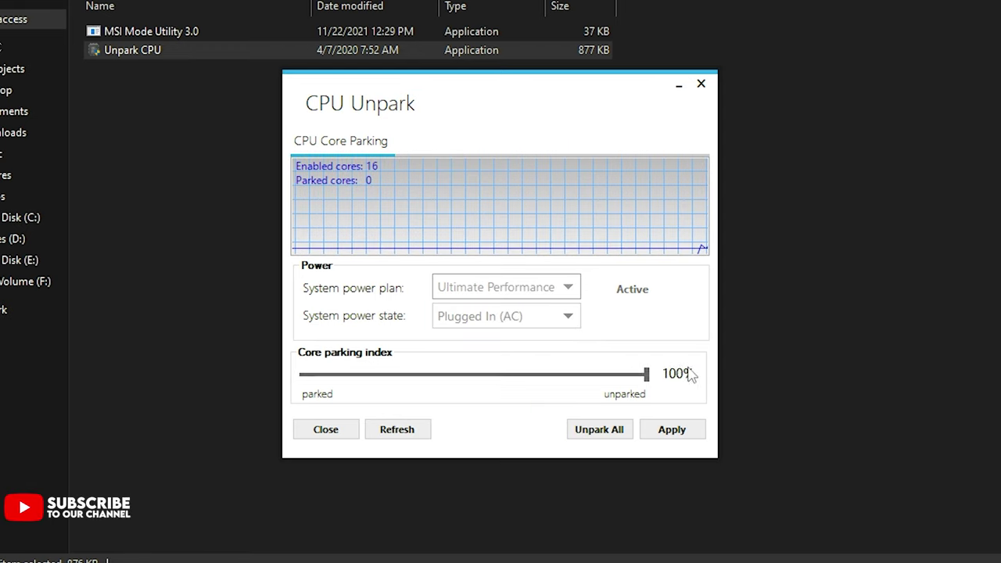
# Unpark all CPU cores, apply the core parking settings and close CPU Unpark.
pyautogui.click(626, 434)
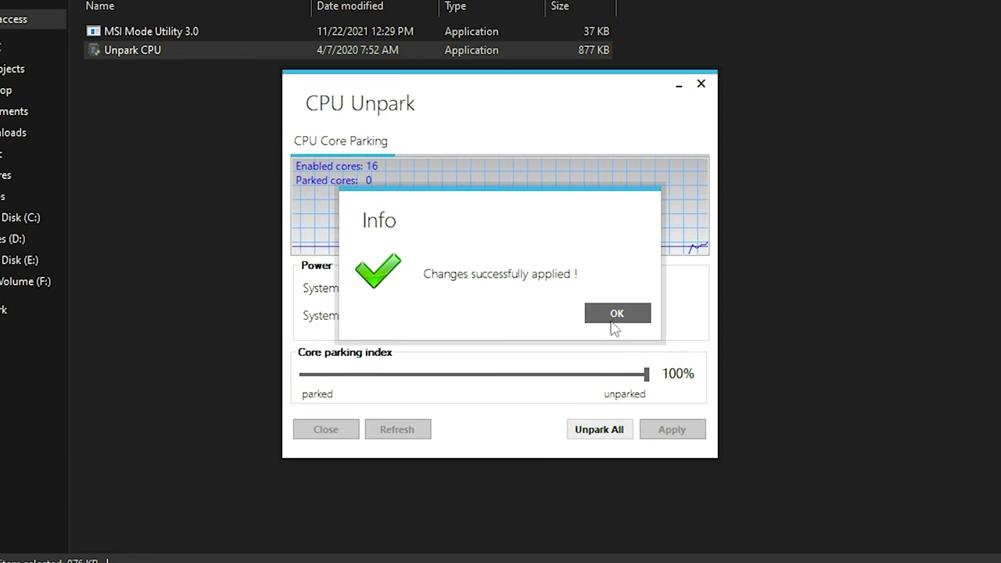
pyautogui.click(614, 321)
pyautogui.click(674, 430)
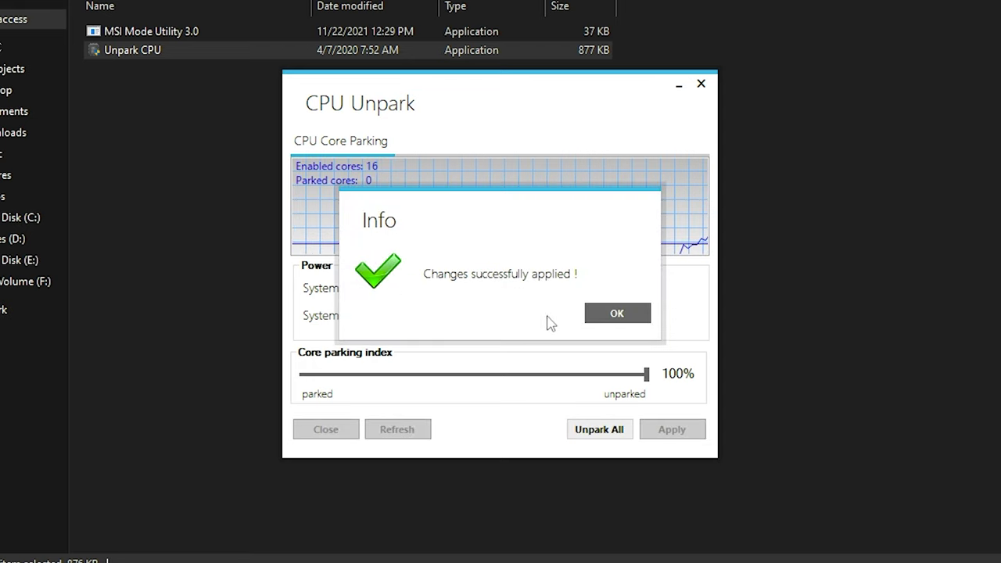
pyautogui.click(613, 315)
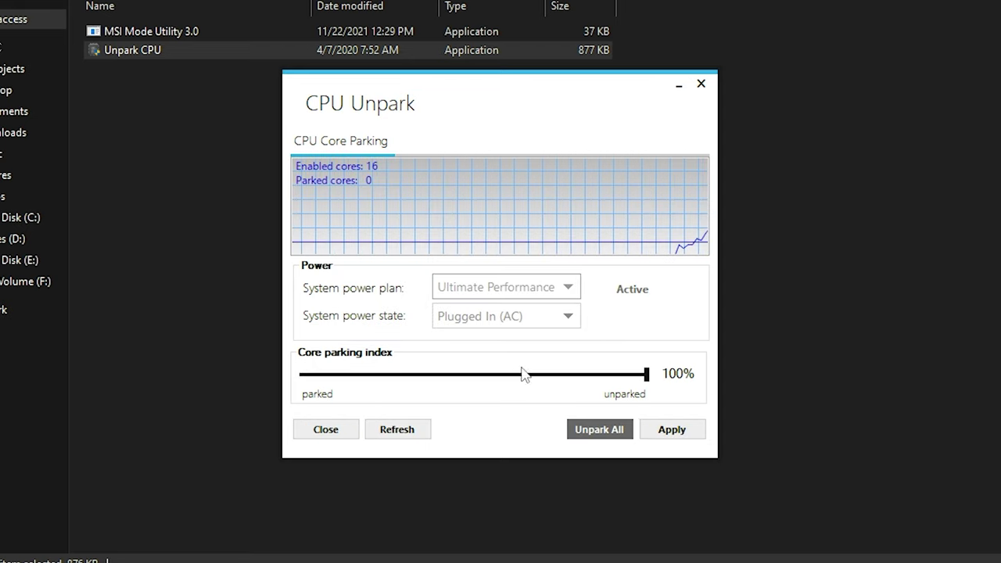
pyautogui.click(342, 433)
# Return to the pack's main folder and close its File Explorer window.
pyautogui.click(313, 101)
pyautogui.click(329, 212)
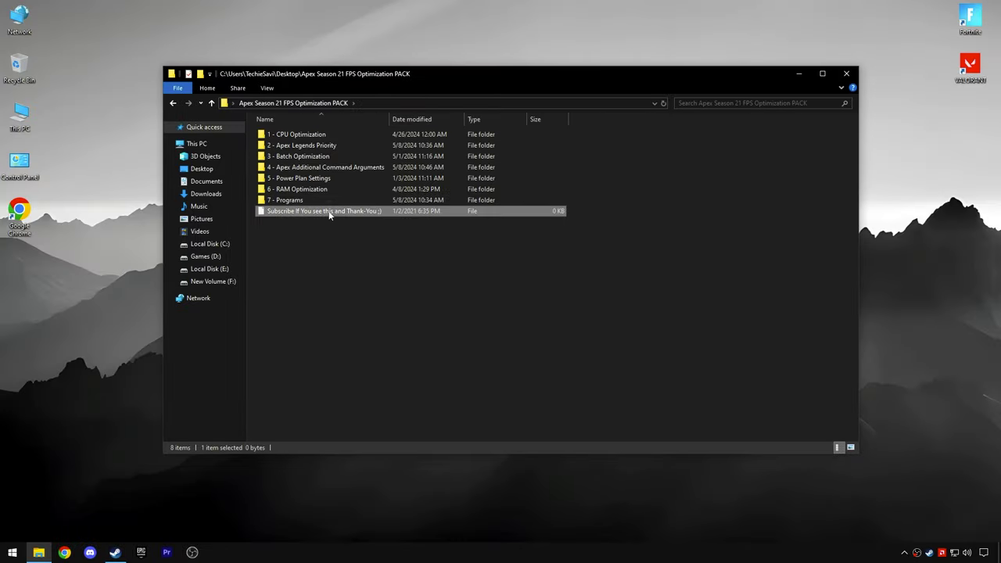
pyautogui.click(848, 74)
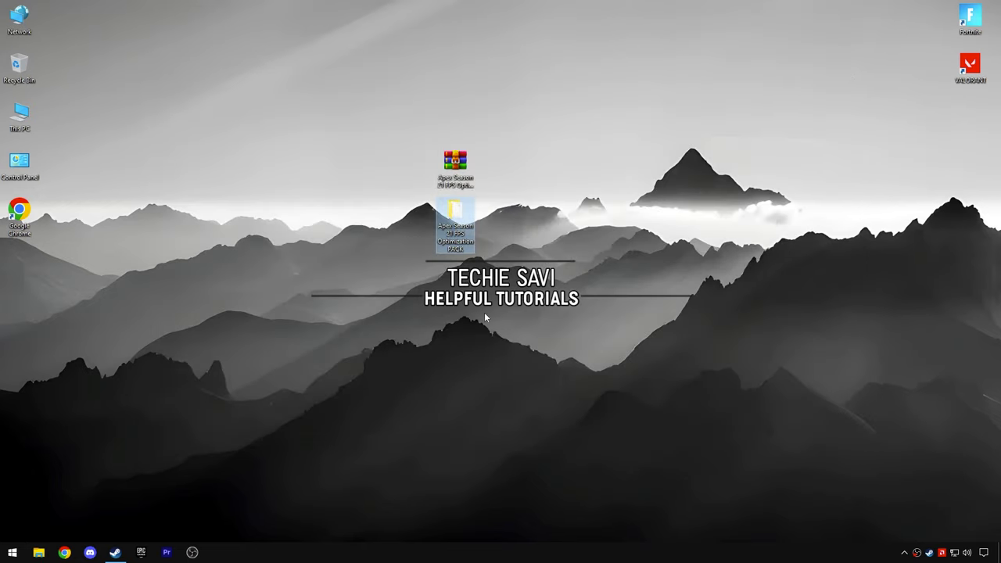
# Open the Windows Temp folder by running the "Temp" command.
pyautogui.rightClick(2, 552)
pyautogui.click(19, 499)
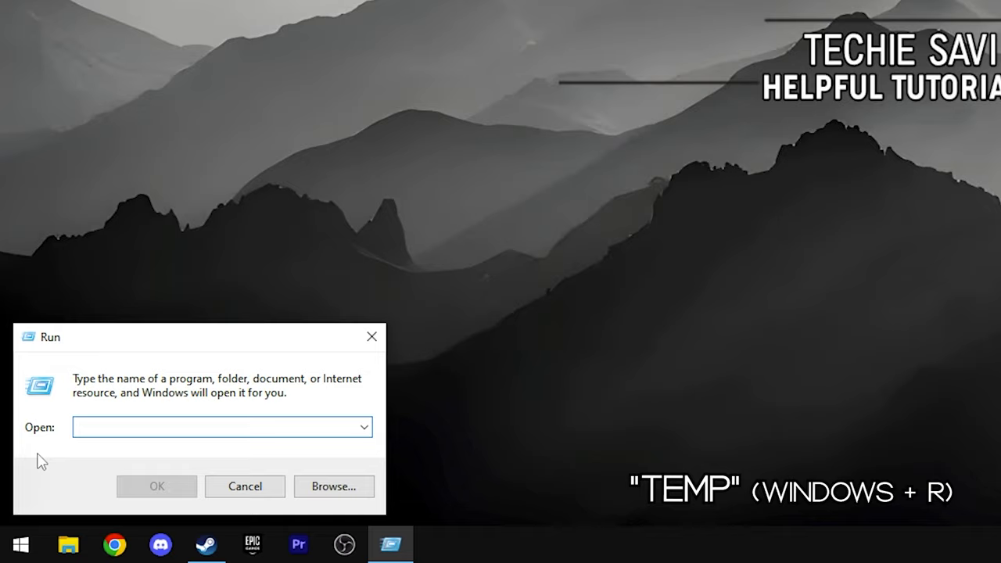
pyautogui.write('Temp')
pyautogui.press('Return')
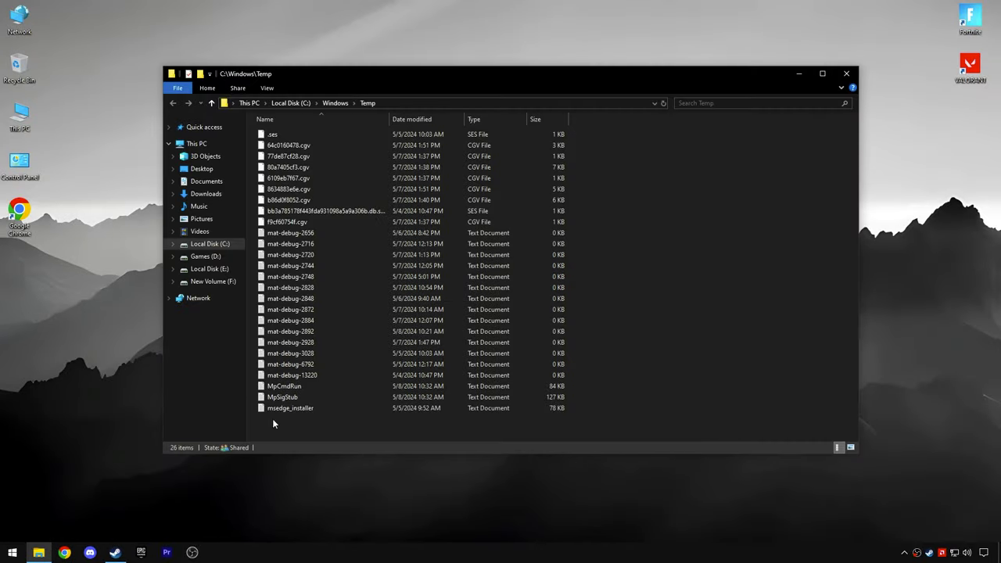
# Delete all files in the Windows Temp folder, skip the file in use and close the folder.
pyautogui.moveTo(272, 418); pyautogui.dragTo(320, 132)
pyautogui.rightClick(321, 181)
pyautogui.click(354, 341)
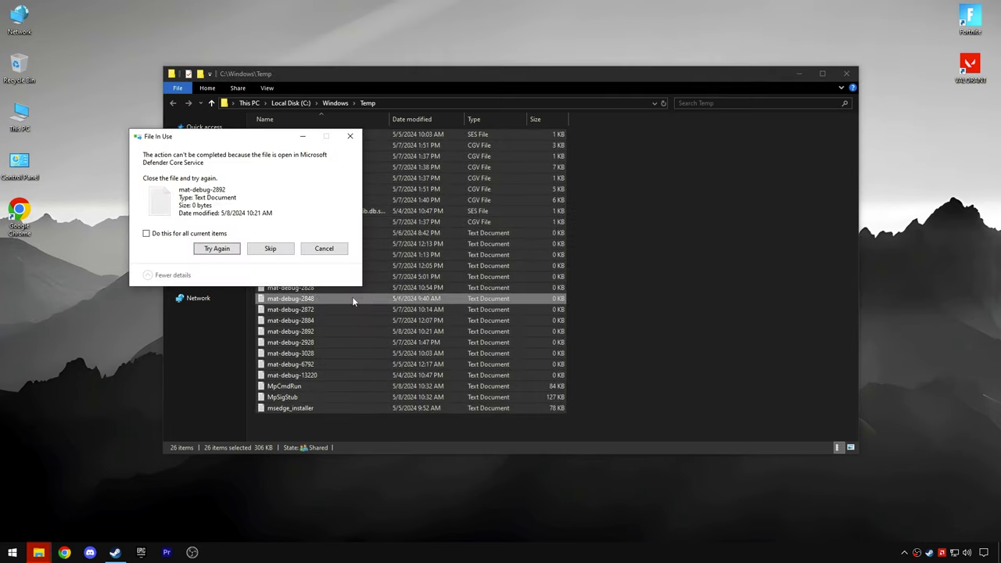
pyautogui.click(273, 251)
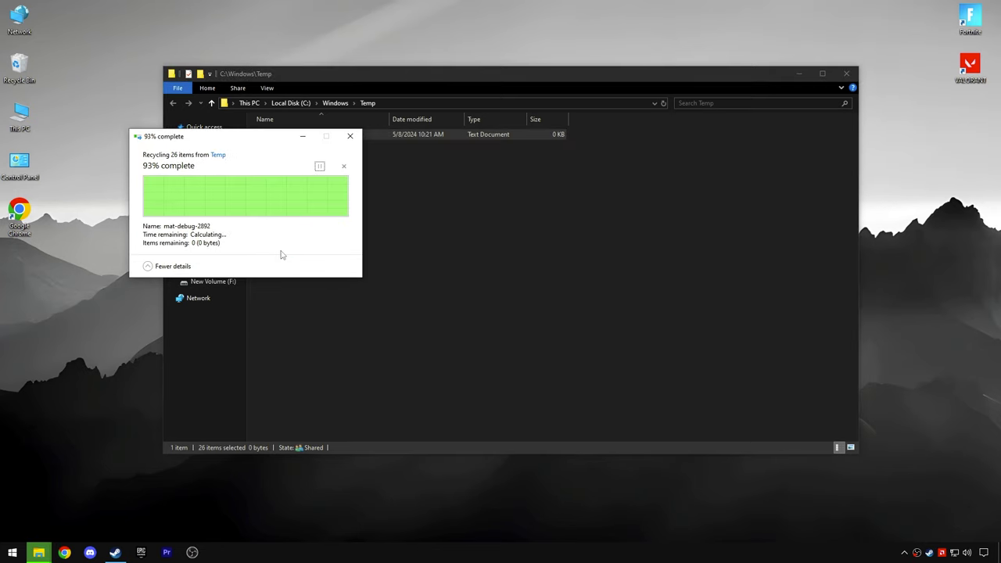
pyautogui.click(841, 75)
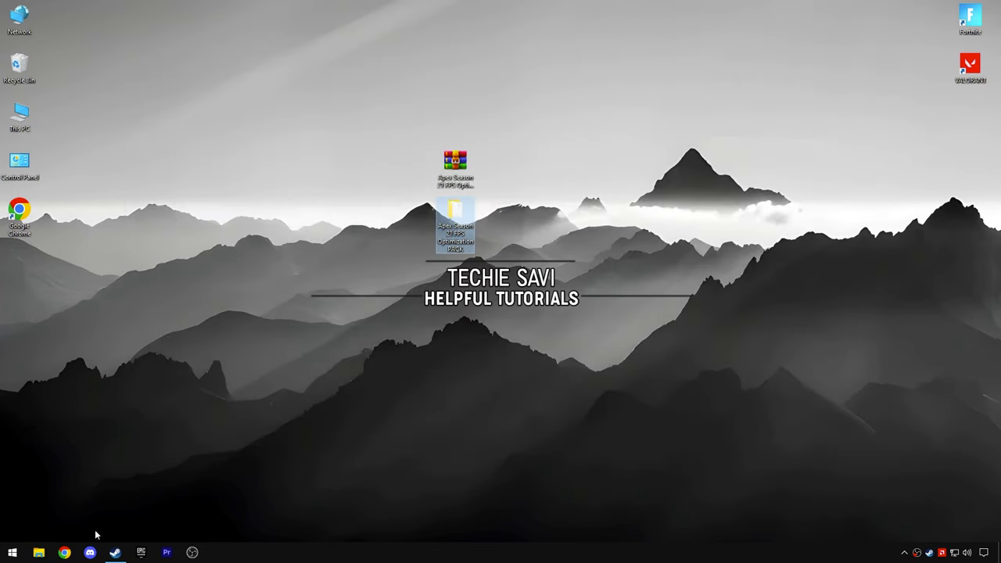
# Open the user account's local Temp folder by running the "%temp%" command.
pyautogui.rightClick(12, 552)
pyautogui.click(36, 514)
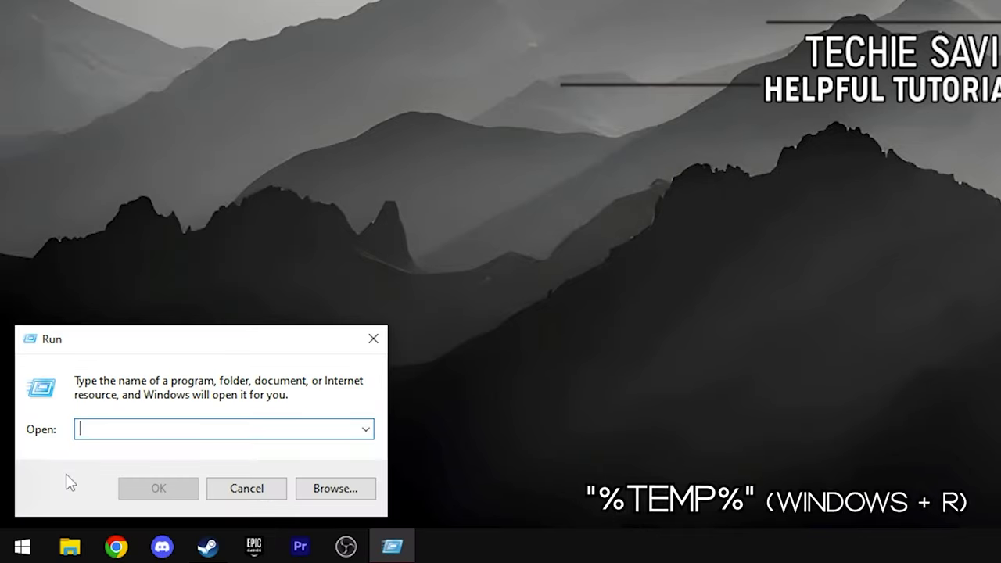
pyautogui.write('%te')
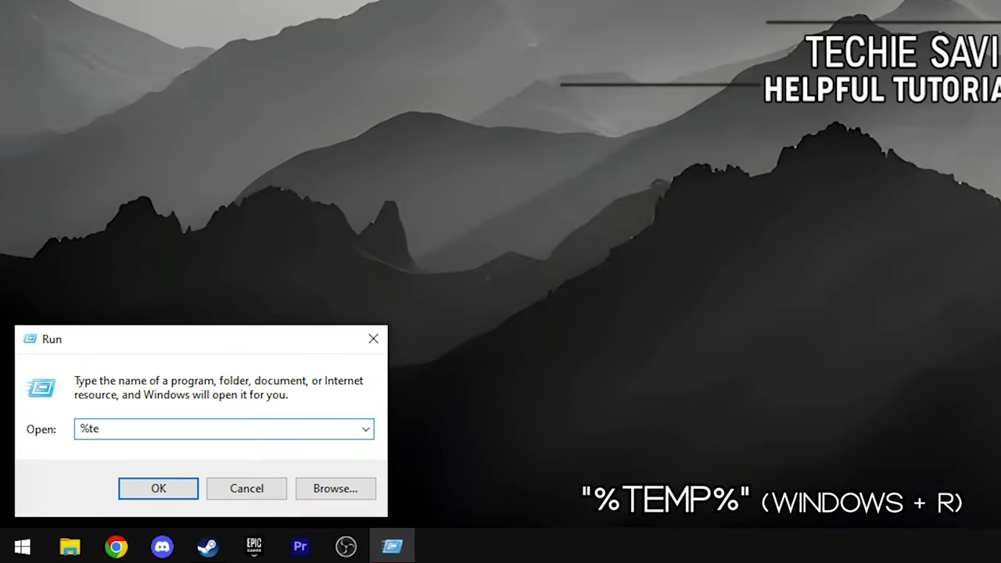
pyautogui.write('mp%')
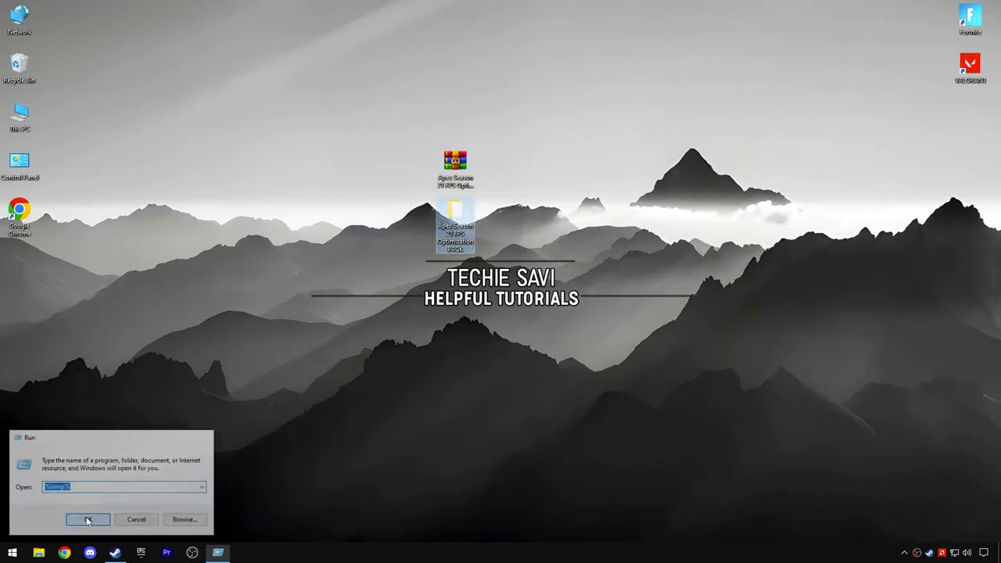
pyautogui.click(158, 488)
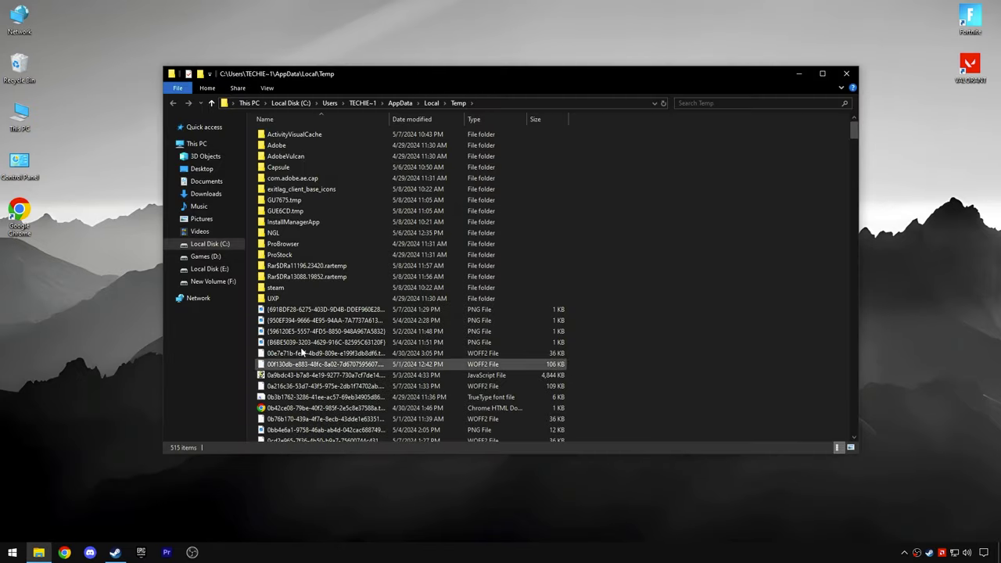
# Delete everything in the local Temp folder, skip all files in use and close the folder.
pyautogui.moveTo(615, 137); pyautogui.dragTo(411, 497)
pyautogui.hotkey('ctrl', 'a')
pyautogui.scroll(8, 416, 358)
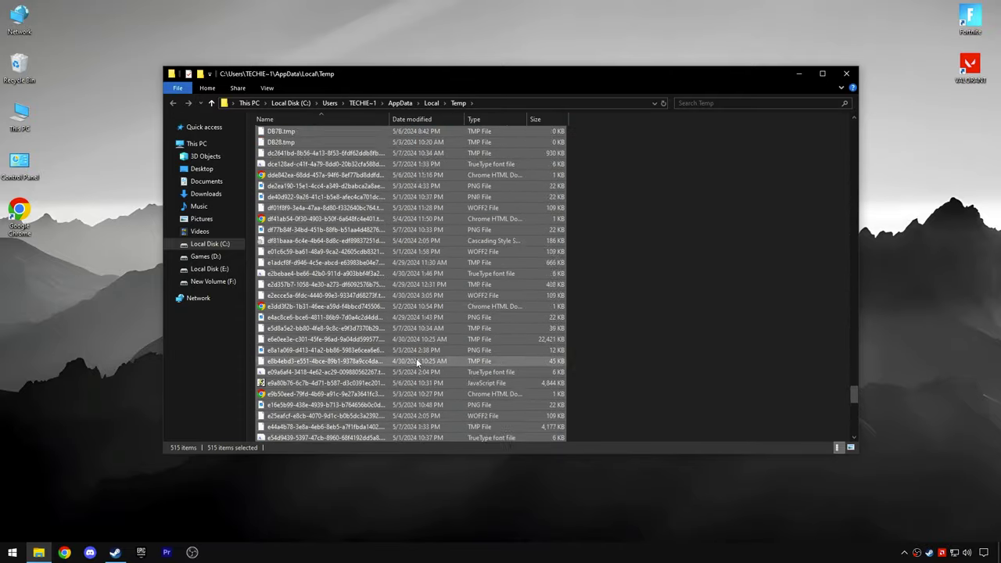
pyautogui.rightClick(362, 240)
pyautogui.click(379, 394)
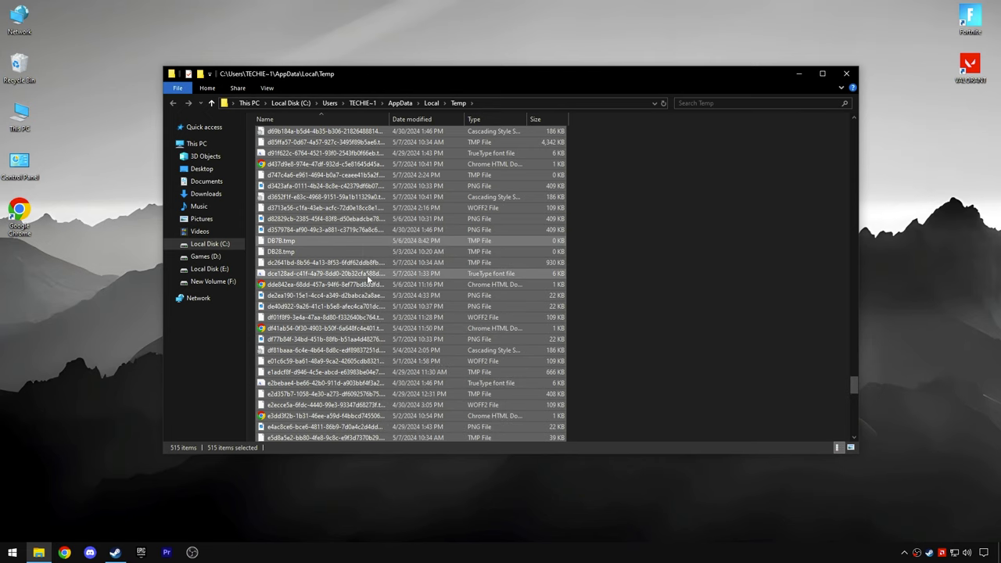
pyautogui.click(447, 227)
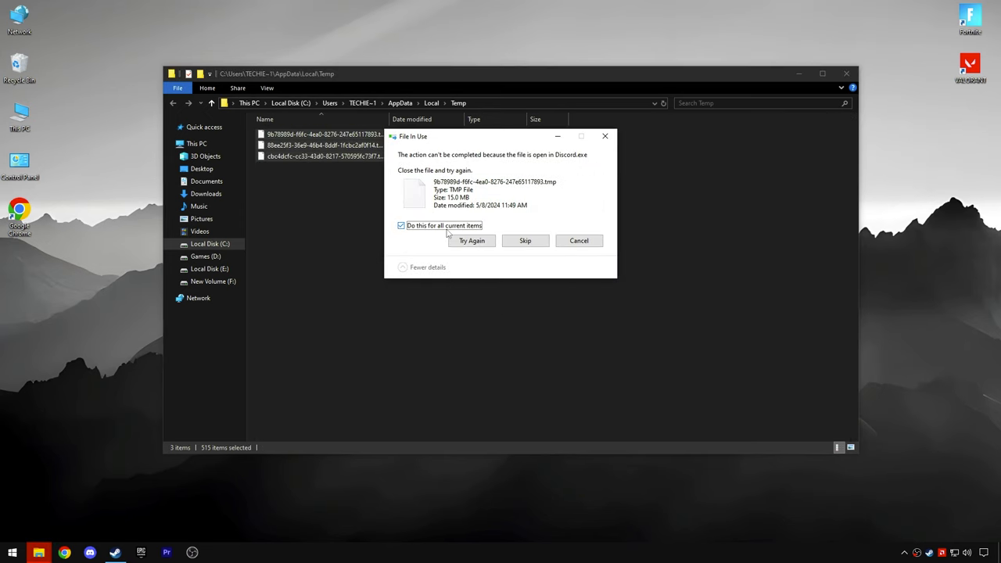
pyautogui.click(529, 244)
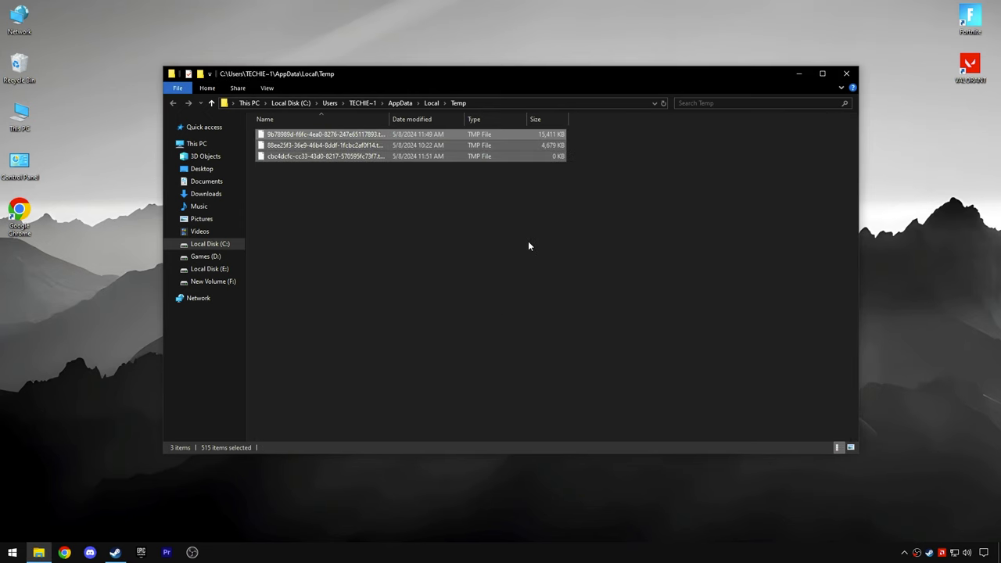
pyautogui.click(846, 73)
# Open Windows Settings and go to the About page of the System category.
pyautogui.click(12, 553)
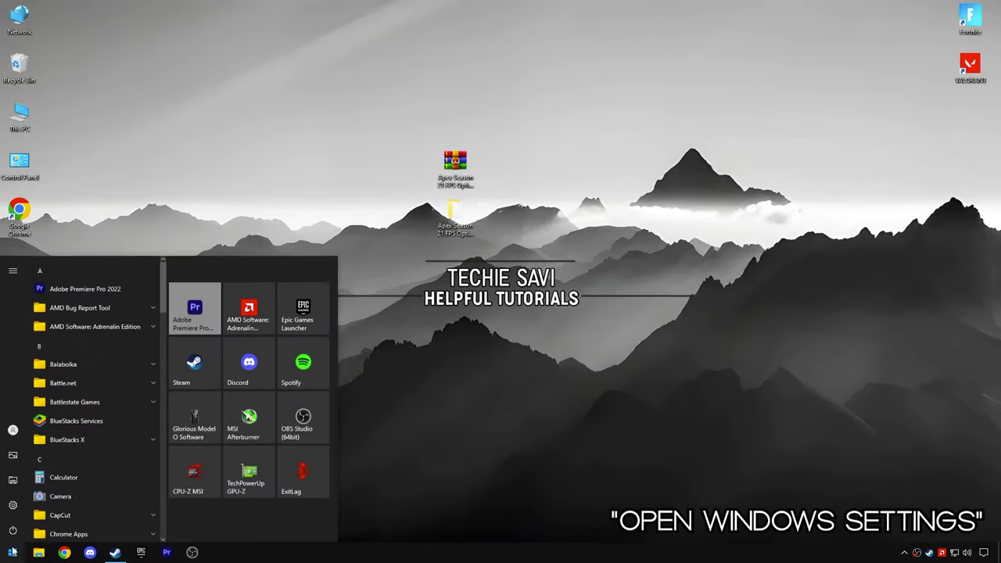
pyautogui.click(36, 506)
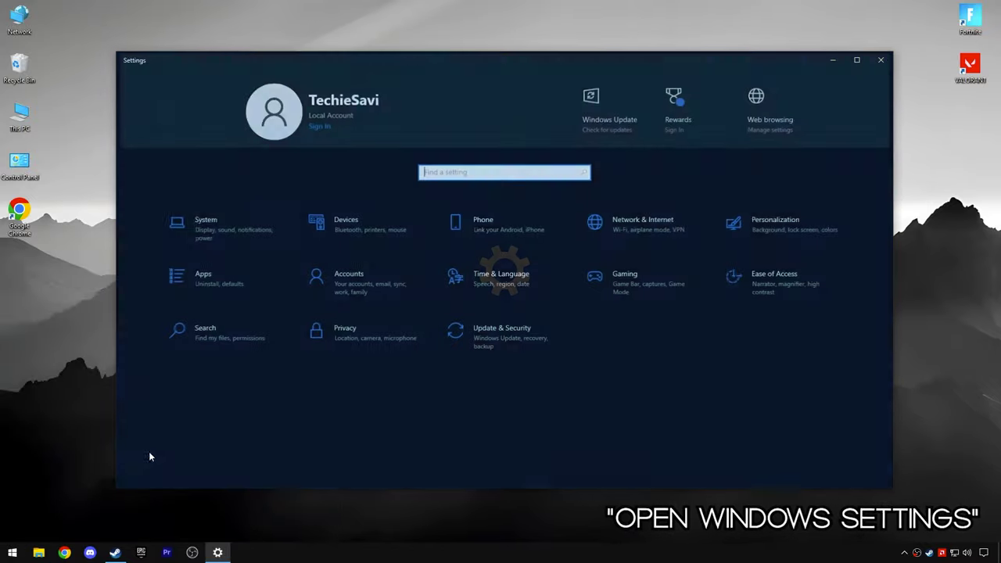
pyautogui.click(214, 240)
pyautogui.scroll(-2, 227, 325)
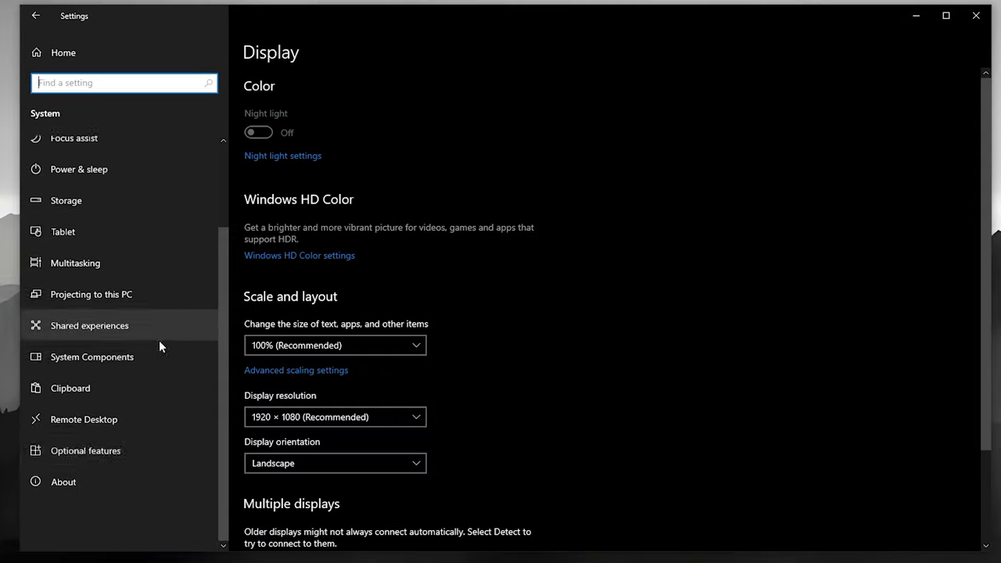
pyautogui.click(167, 439)
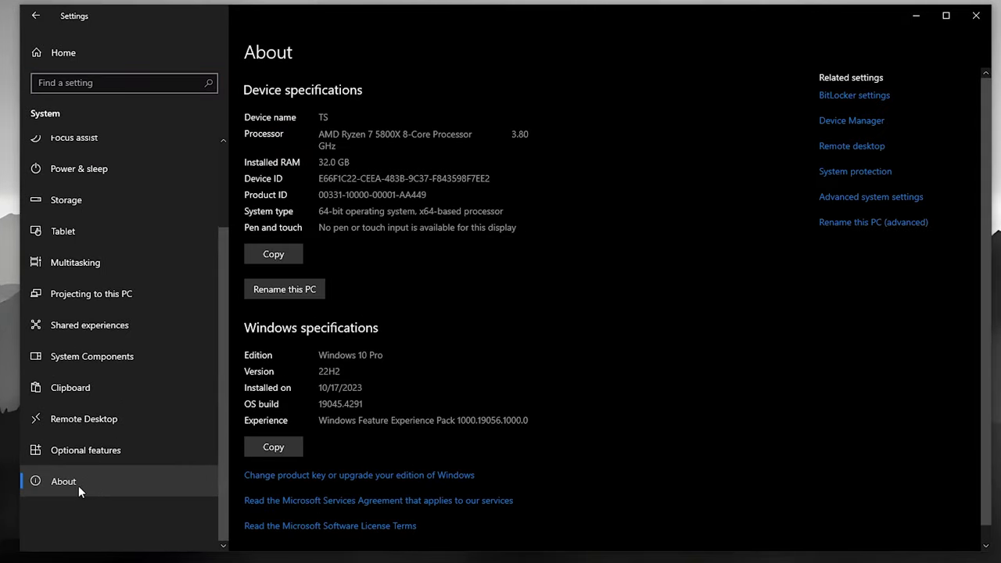
# Open the advanced system settings and their Performance Options, and place both dialogs side by side.
pyautogui.click(889, 203)
pyautogui.moveTo(188, 70); pyautogui.dragTo(437, 72)
pyautogui.click(475, 160)
pyautogui.moveTo(440, 118); pyautogui.dragTo(713, 63)
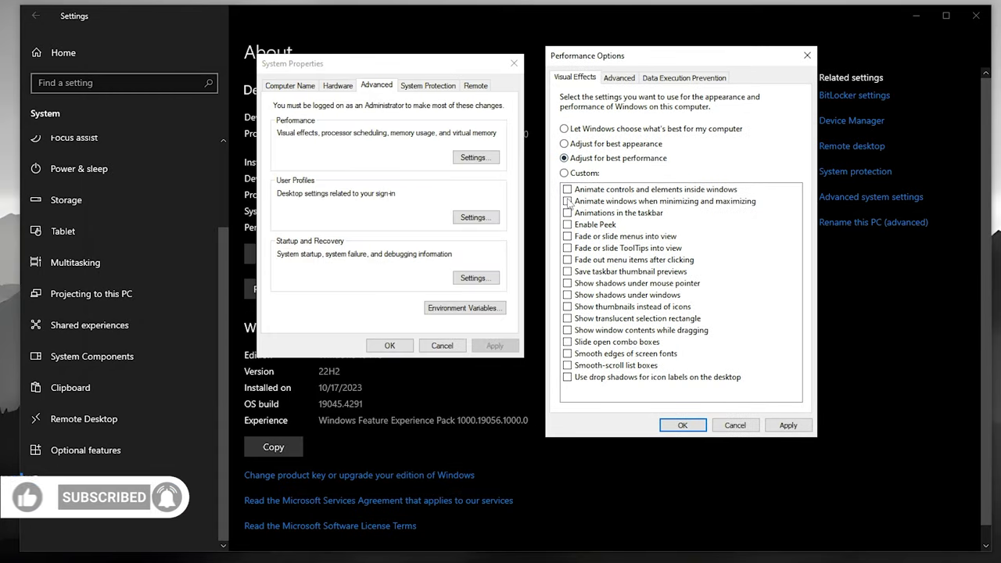
# Enable window minimize/maximize animation, window contents while dragging, smooth font edges, smooth-scroll list boxes and icon label drop shadows, apply them and close Settings.
pyautogui.click(567, 201)
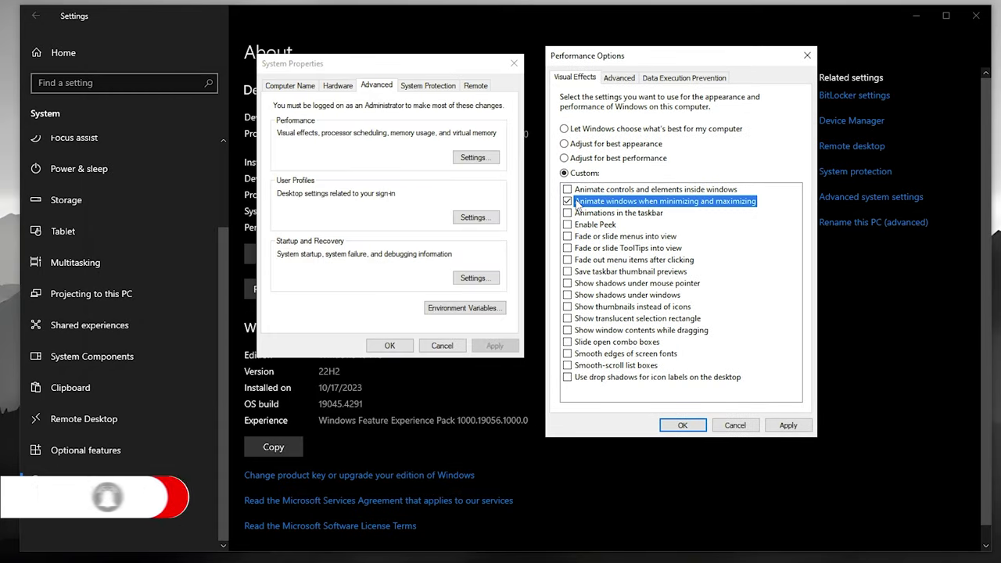
pyautogui.click(566, 330)
pyautogui.click(568, 353)
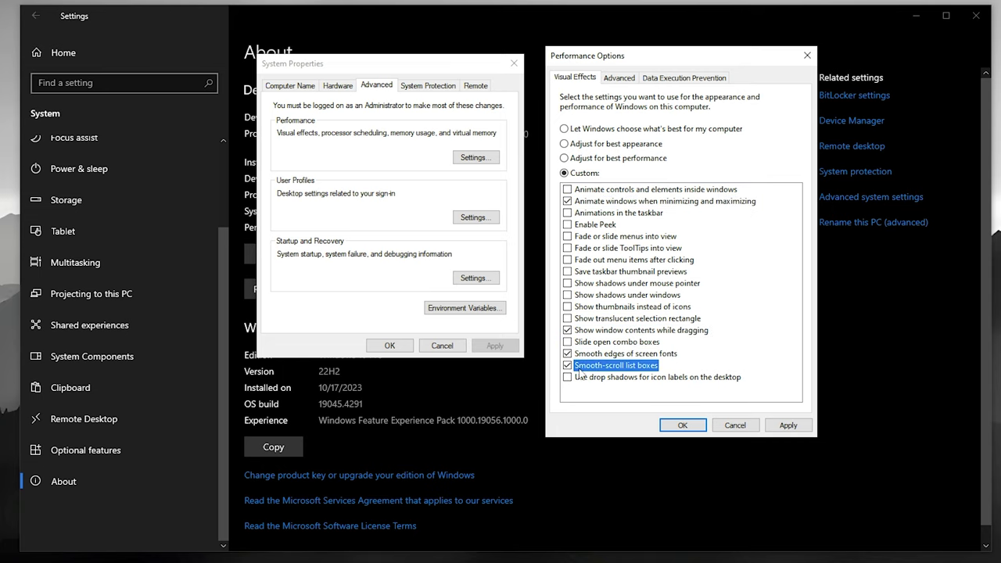
pyautogui.click(571, 378)
pyautogui.click(785, 426)
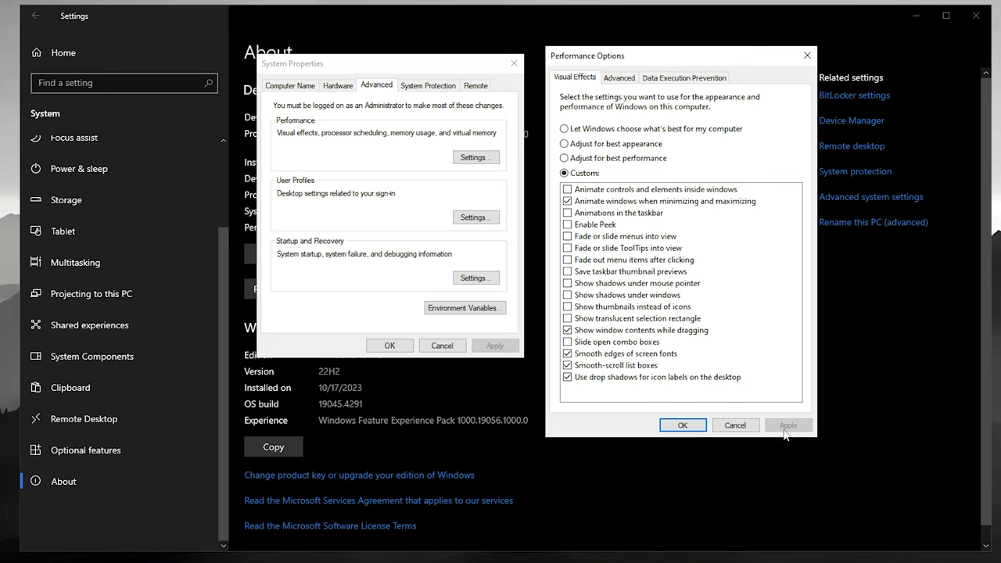
pyautogui.click(694, 426)
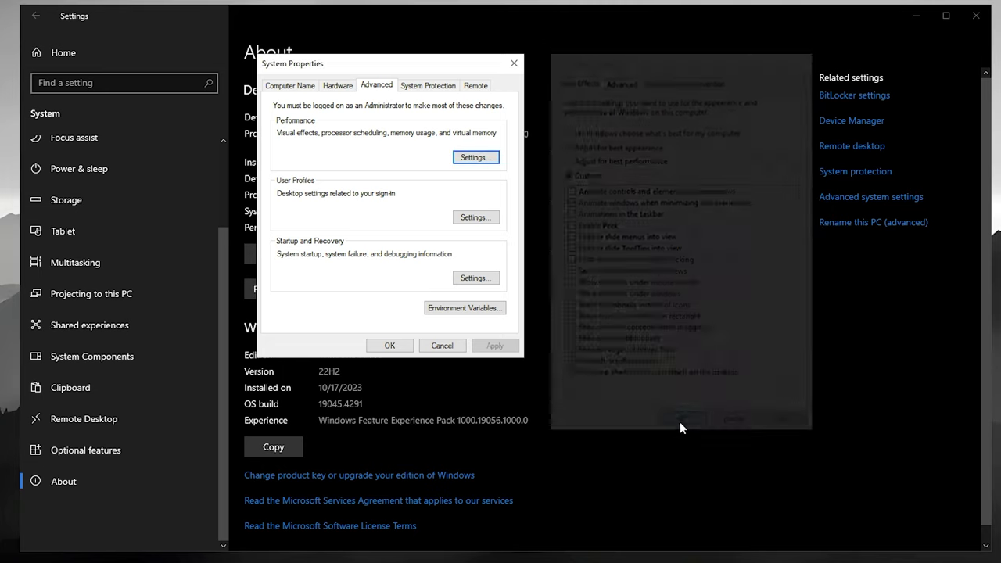
pyautogui.click(387, 345)
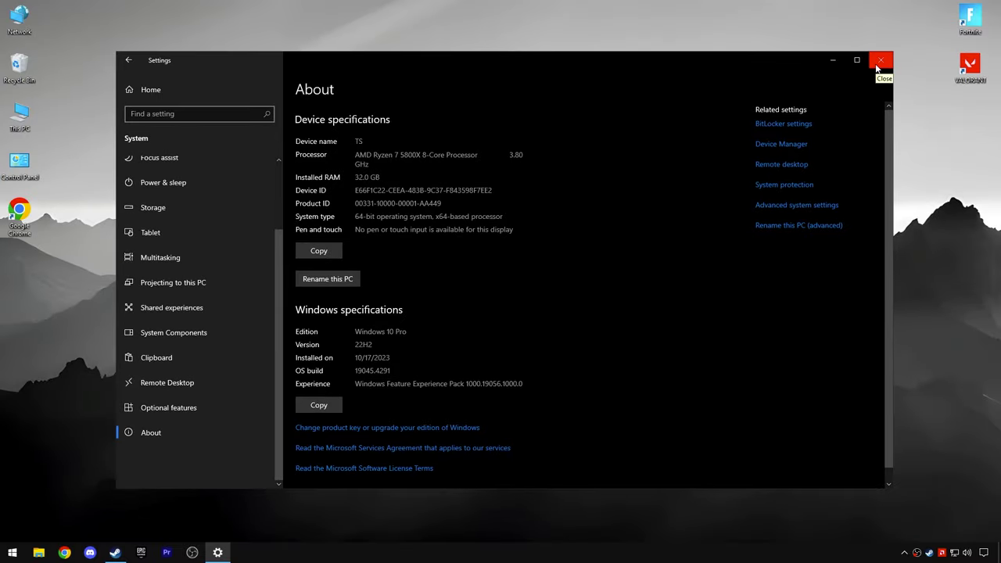
pyautogui.click(877, 68)
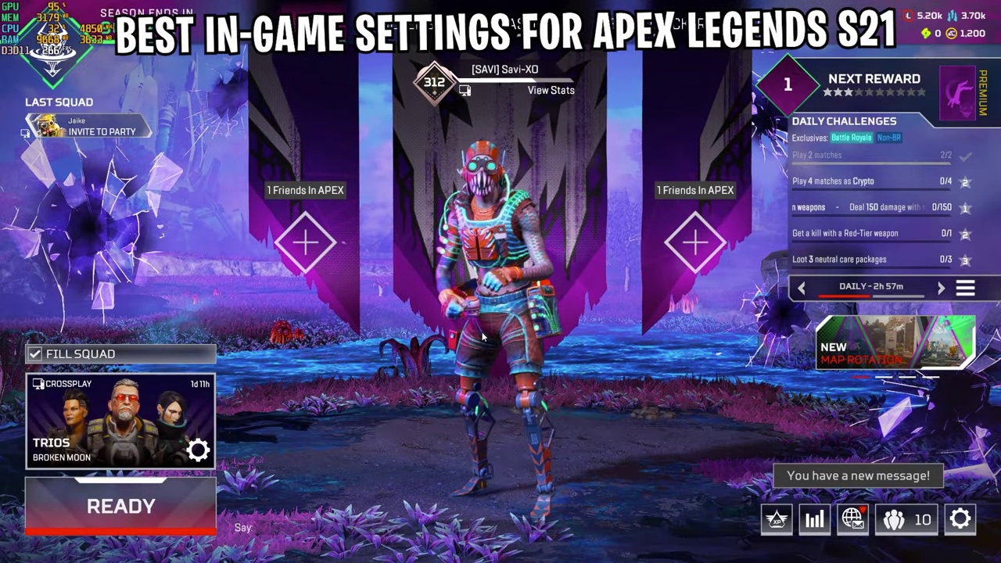
# Open the game's settings and go to the Video options.
pyautogui.press('Escape')
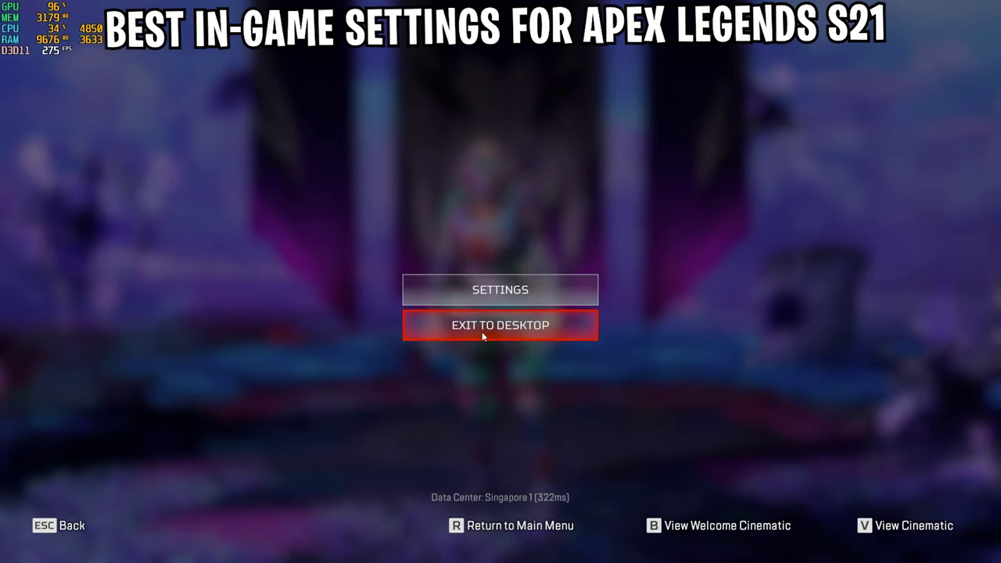
pyautogui.click(494, 290)
pyautogui.click(619, 33)
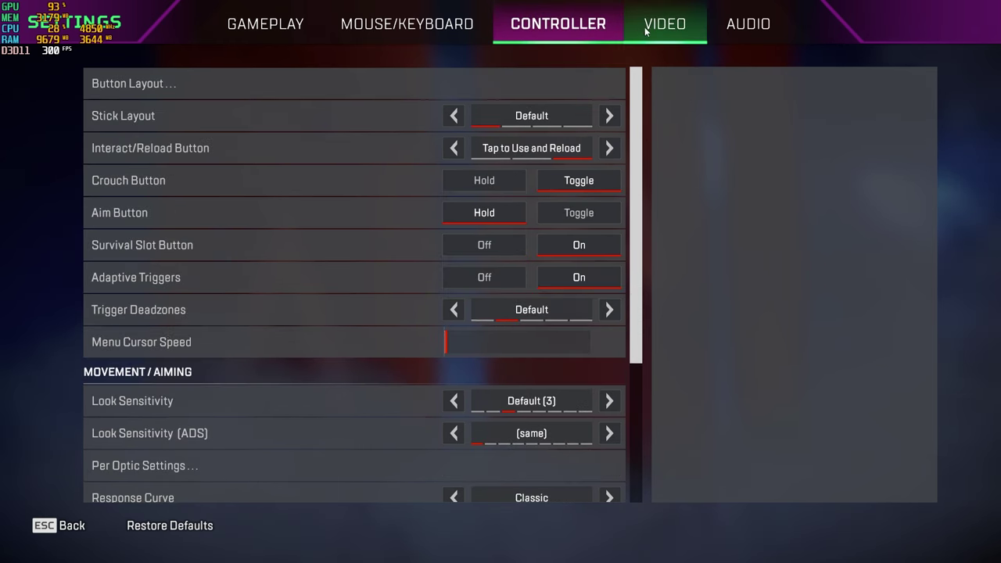
pyautogui.click(644, 31)
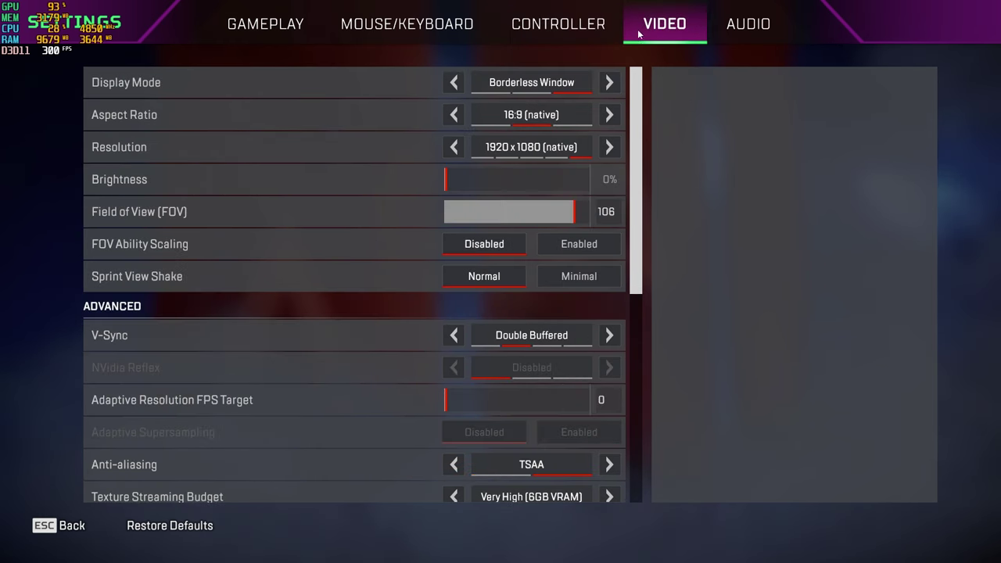
# Set the field of view to 106, enable FOV Ability Scaling, set Sprint View Shake to Minimal and disable V-Sync.
pyautogui.click(568, 217)
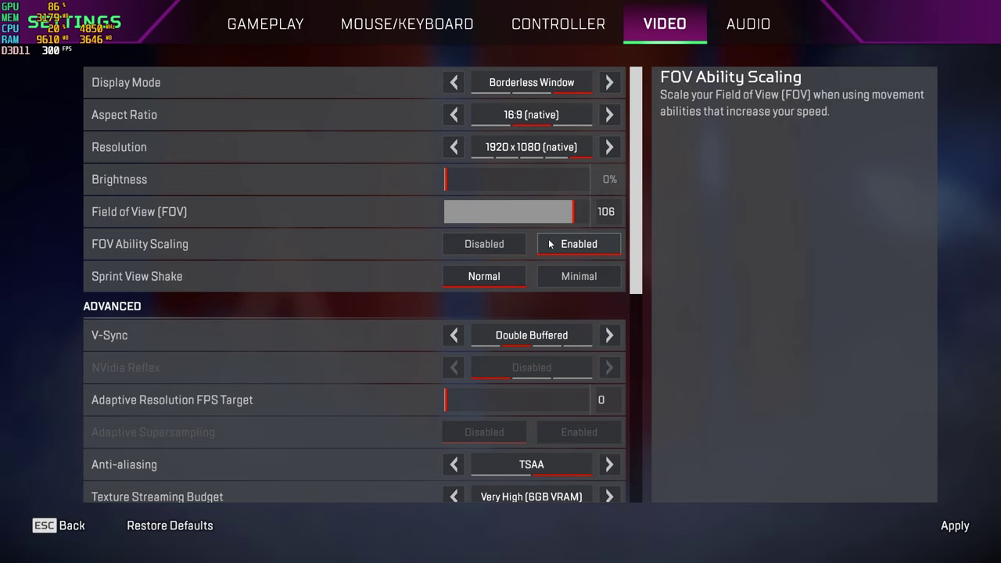
pyautogui.click(464, 341)
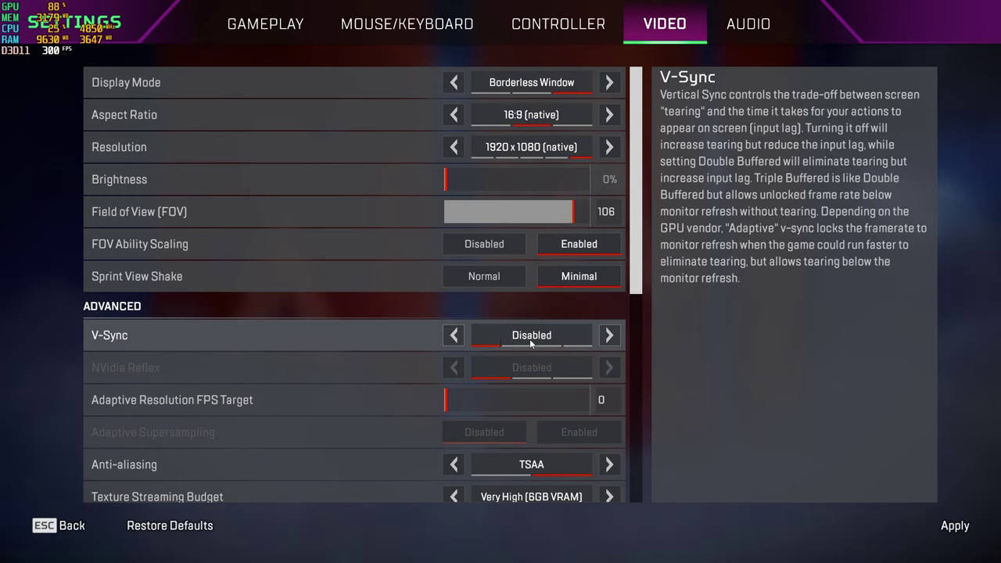
# Set anti-aliasing to None, texture streaming budget to High (4GB VRAM), texture filtering to Bilinear, ambient occlusion to Disabled, and sun shadow coverage and detail to Low.
pyautogui.scroll(-1, 635, 294)
pyautogui.scroll(-5, 635, 293)
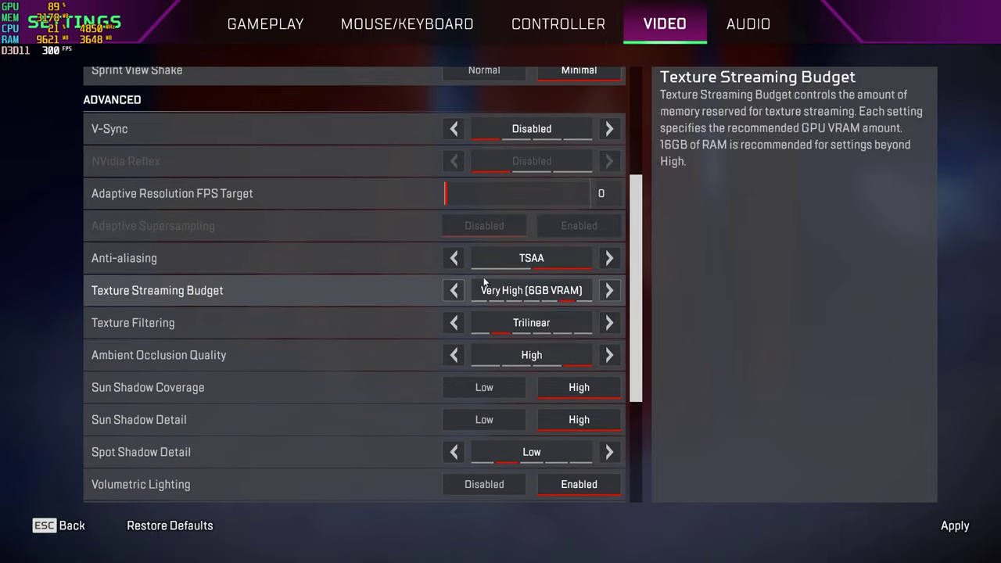
pyautogui.click(454, 258)
pyautogui.click(455, 290)
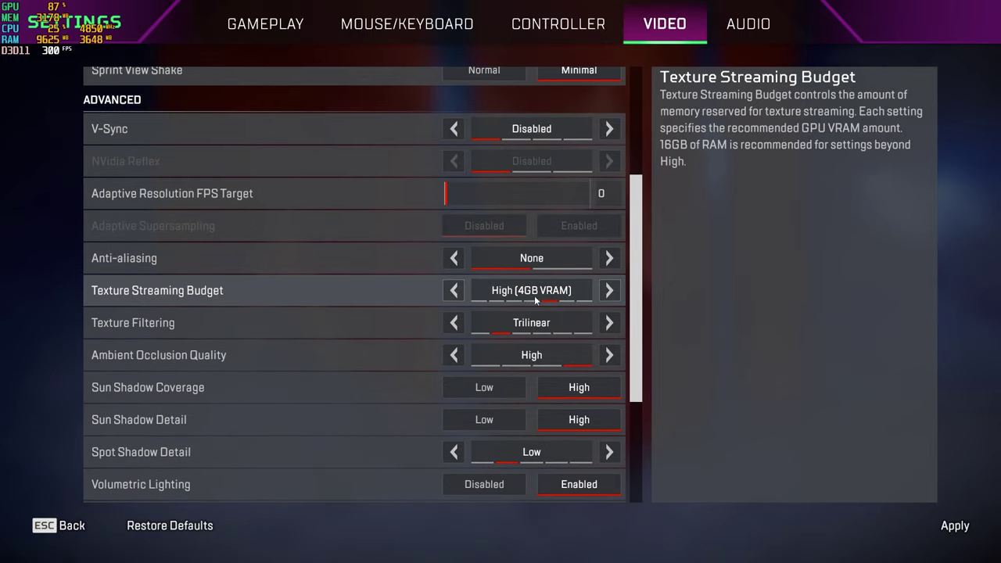
pyautogui.click(454, 323)
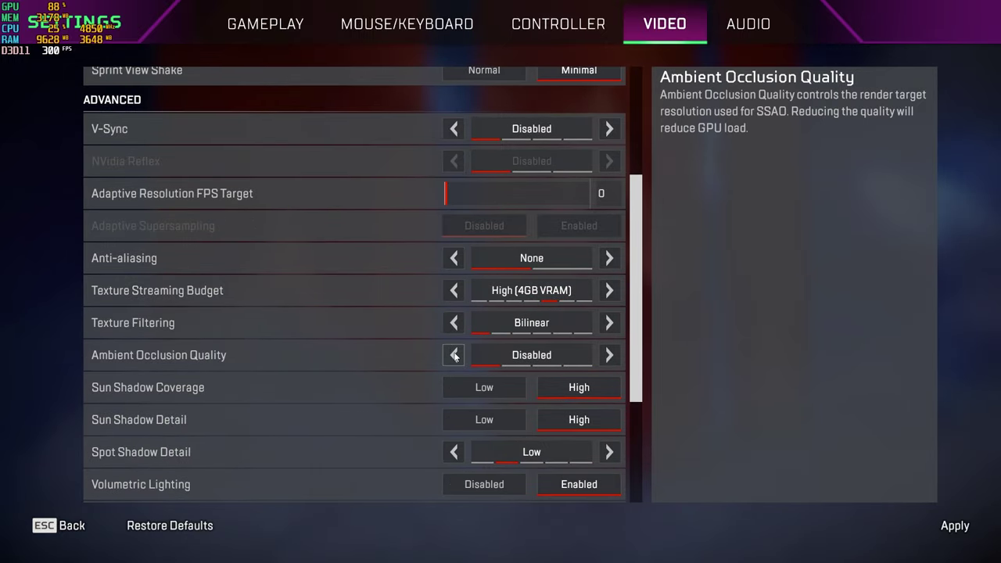
pyautogui.click(491, 387)
pyautogui.click(510, 419)
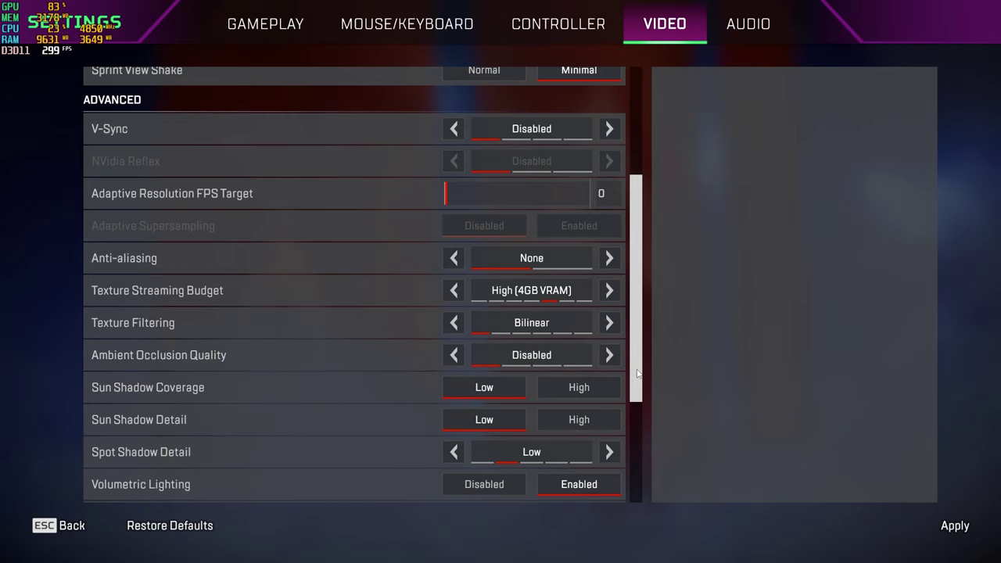
# Disable spot shadow detail, volumetric lighting and dynamic spot shadows, and set model detail to Low.
pyautogui.scroll(-4, 638, 373)
pyautogui.click(455, 312)
pyautogui.click(478, 344)
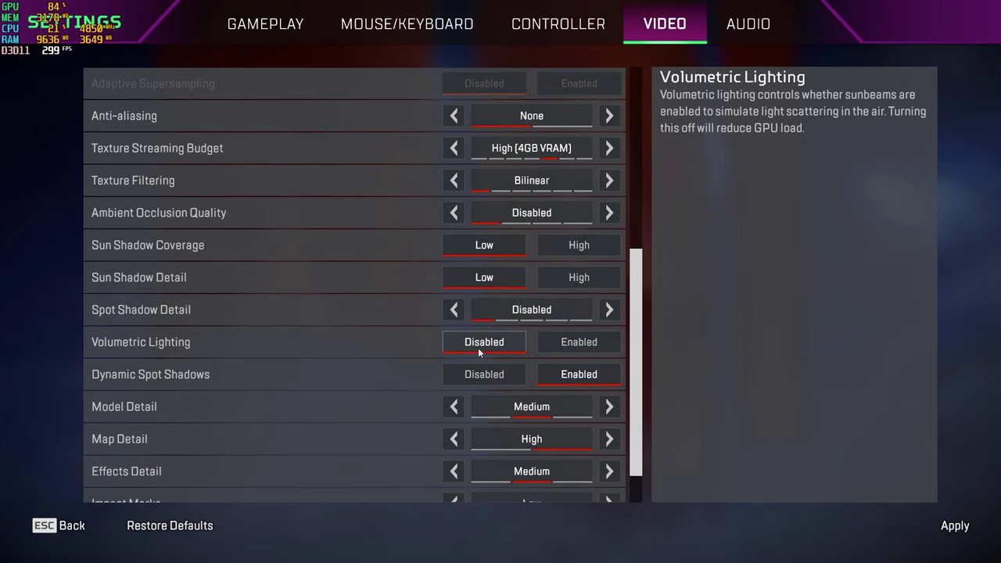
pyautogui.click(485, 374)
pyautogui.click(453, 406)
# Set map detail, effects detail and ragdolls to Low, model detail to Medium and impact marks to Disabled, apply the changes and leave the settings.
pyautogui.scroll(-1, 637, 435)
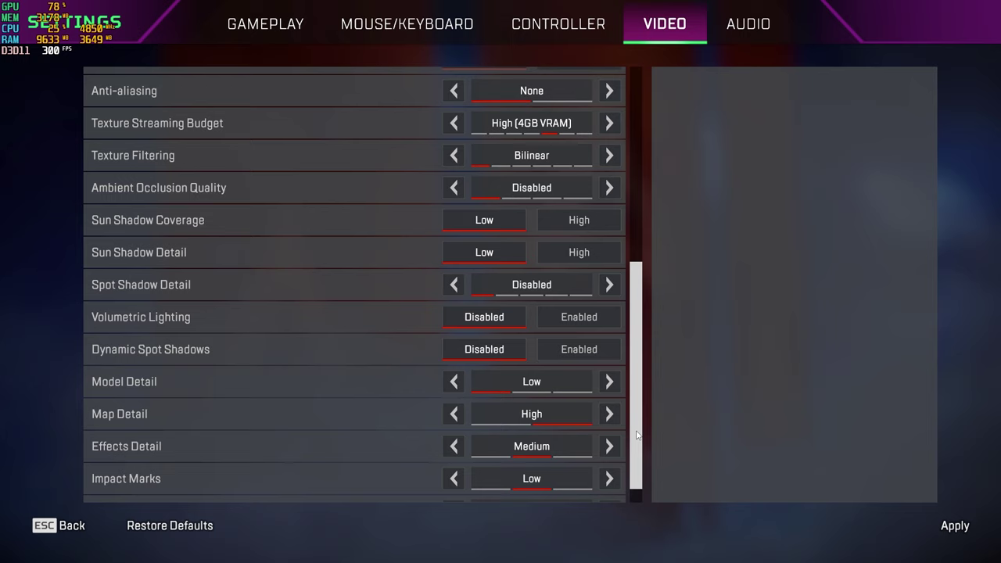
pyautogui.scroll(-1, 637, 435)
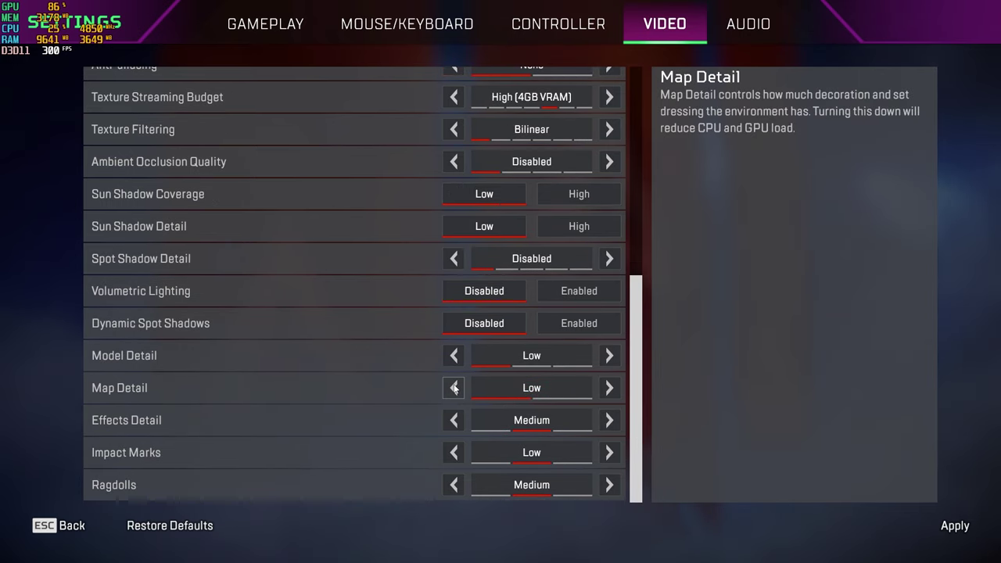
pyautogui.click(606, 356)
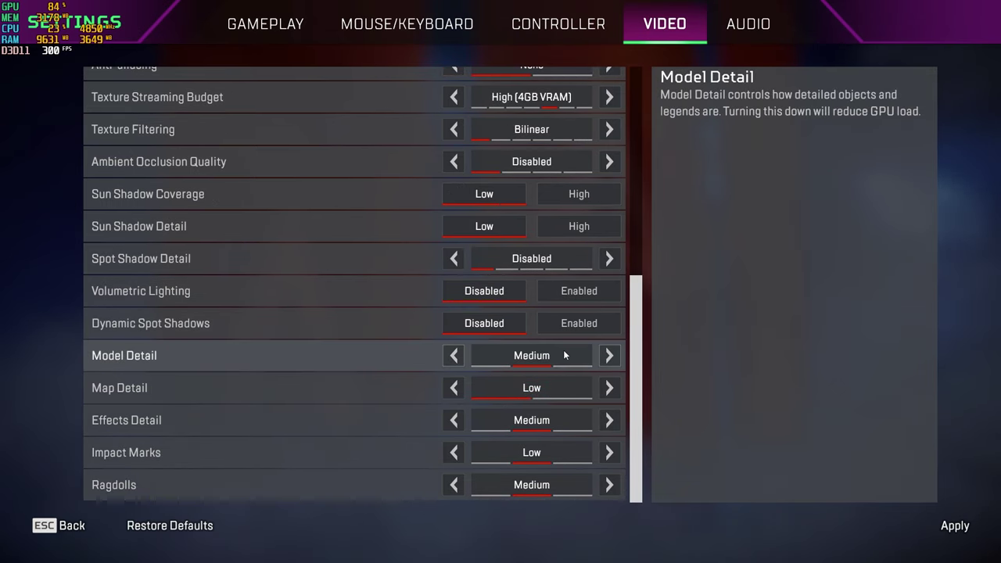
pyautogui.click(454, 420)
pyautogui.click(454, 452)
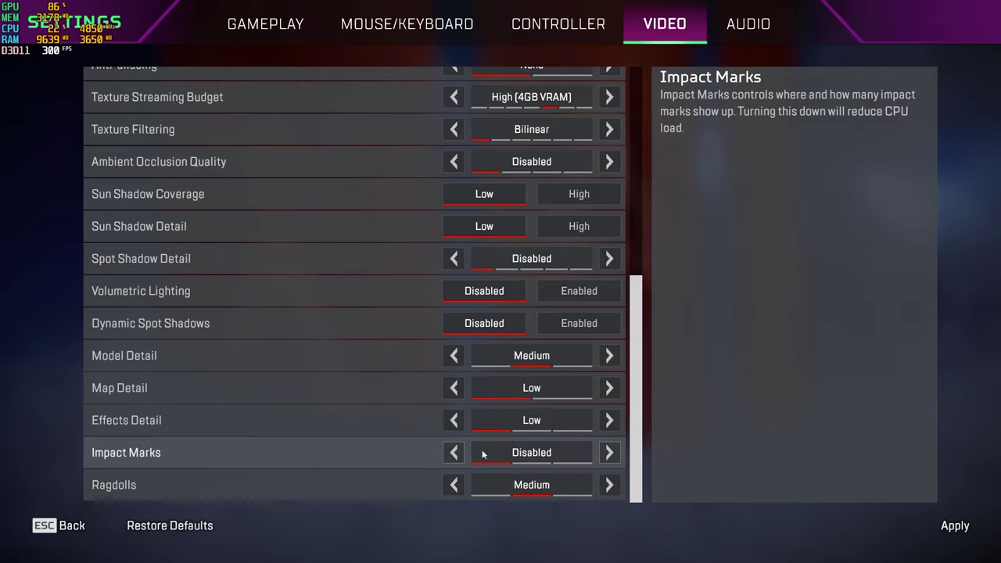
pyautogui.click(454, 485)
pyautogui.moveTo(635, 449); pyautogui.dragTo(641, 473)
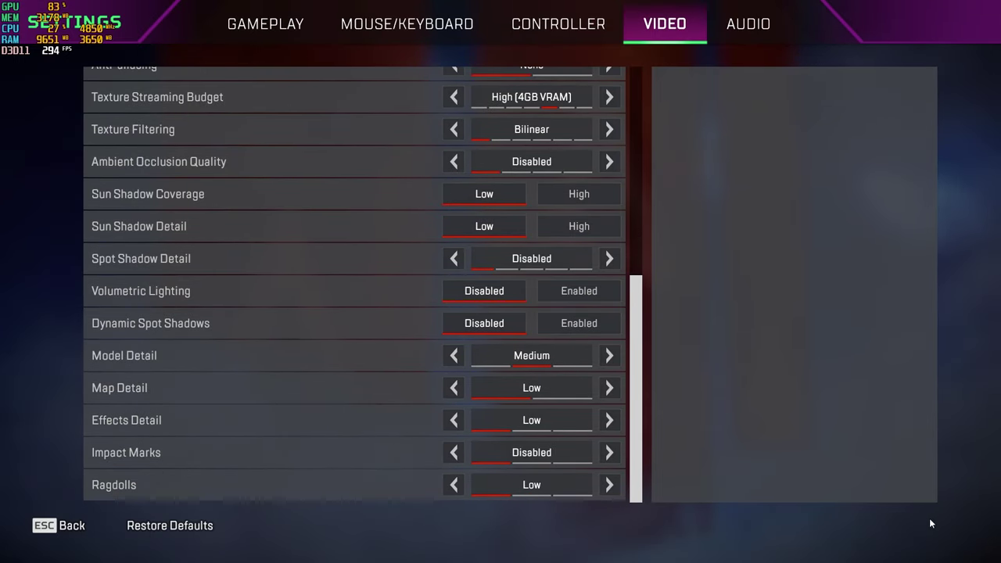
pyautogui.click(72, 525)
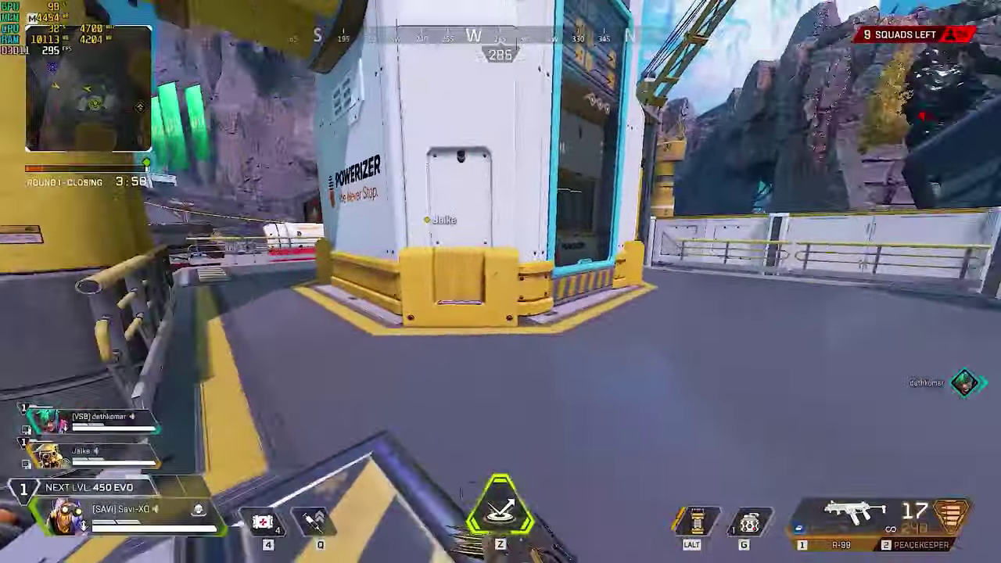
pyautogui.press('w')
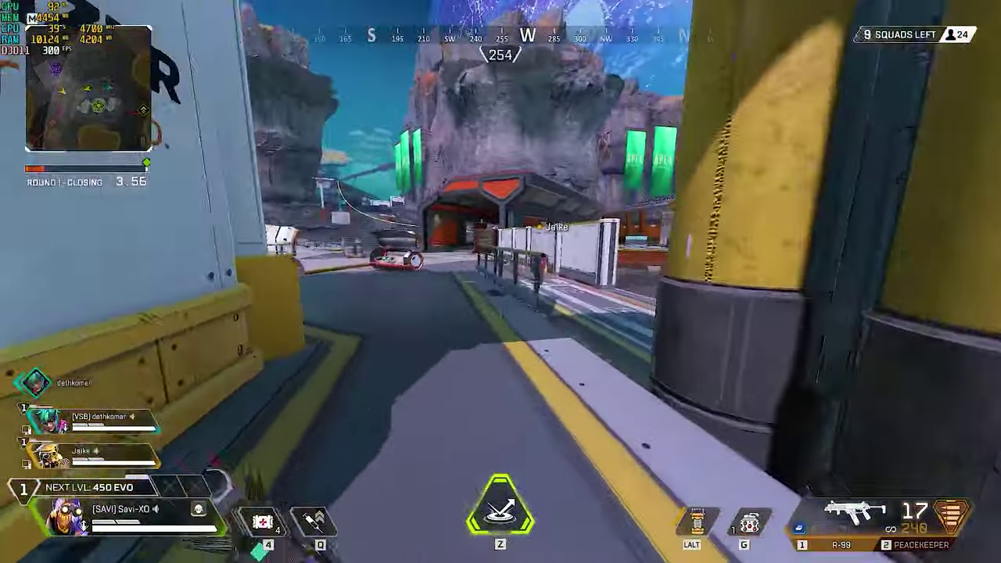
pyautogui.press('w')
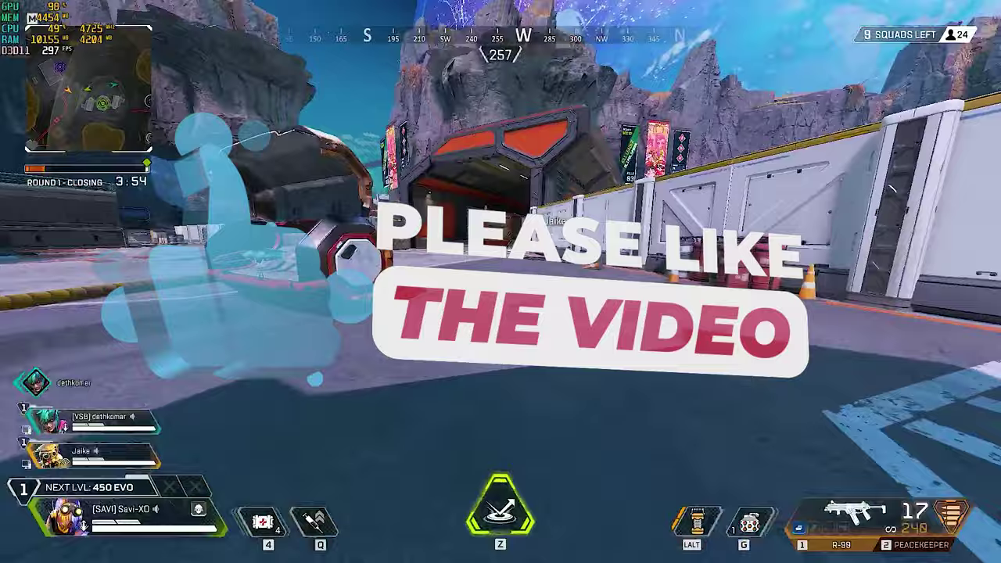
pyautogui.press('w')
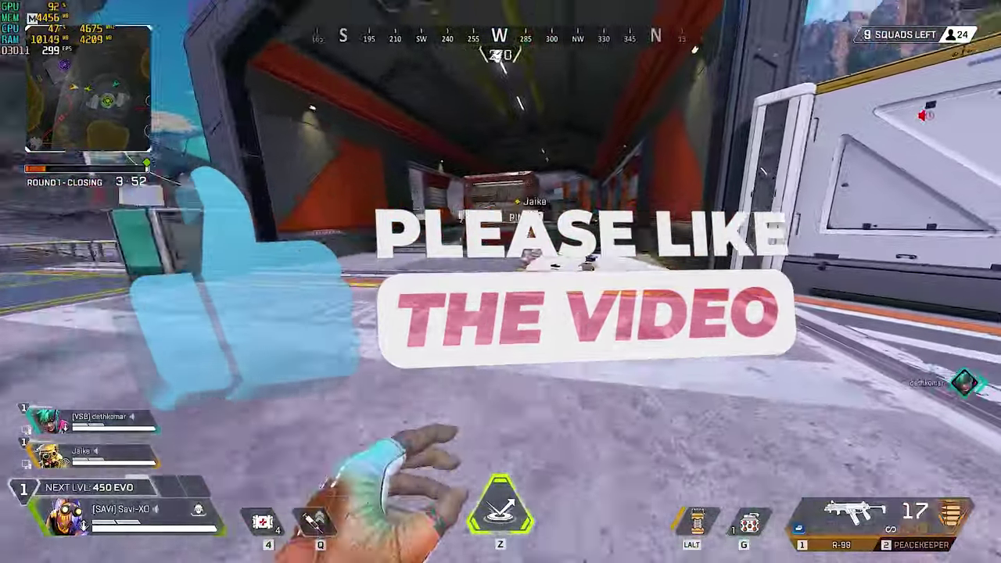
pyautogui.press('w')
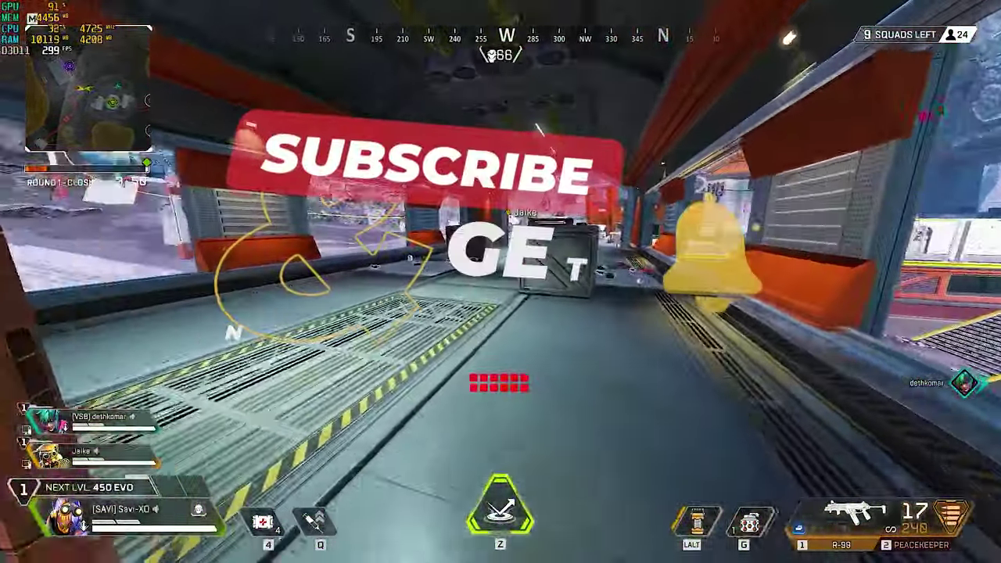
pyautogui.press('w')
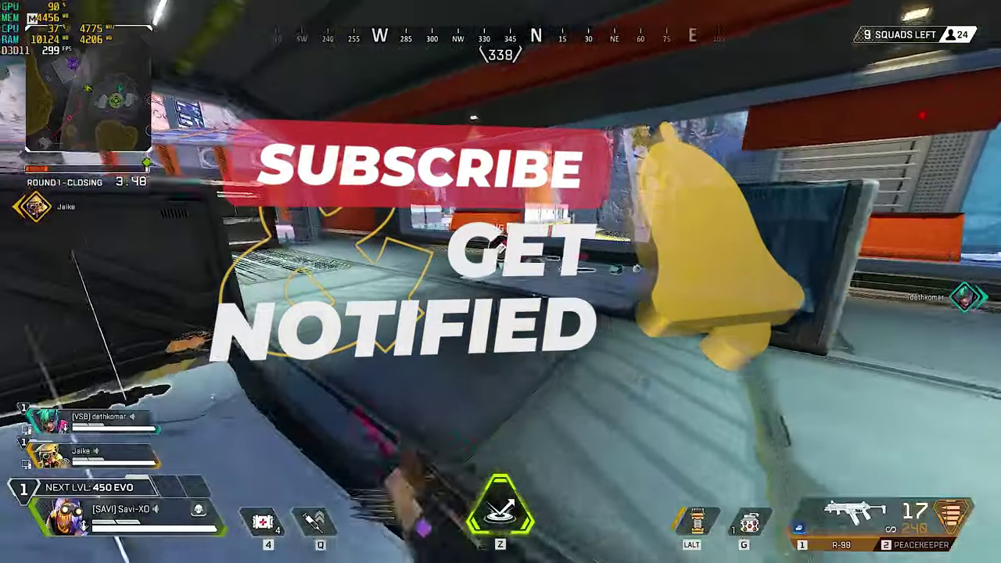
pyautogui.press('w')
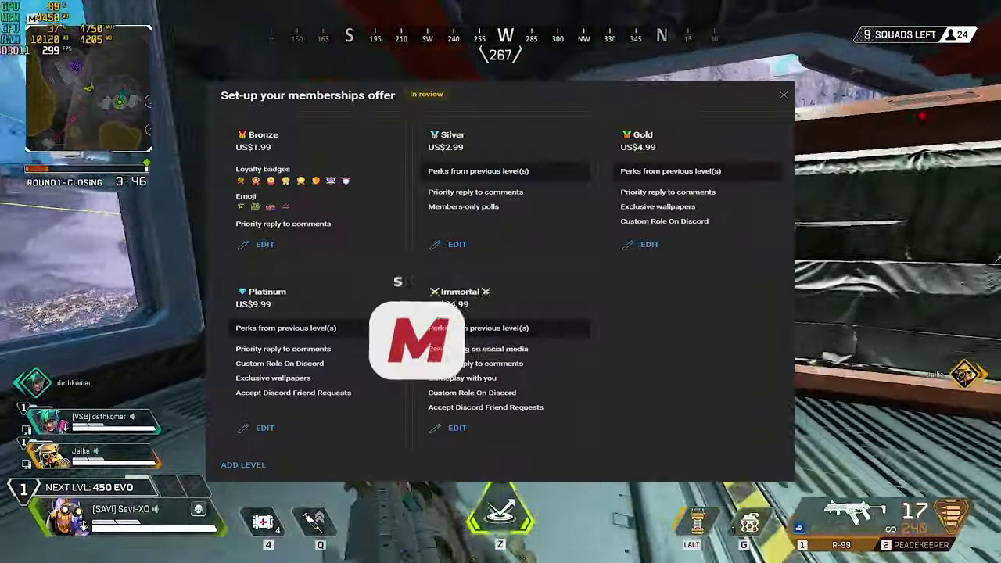
pyautogui.press('w')
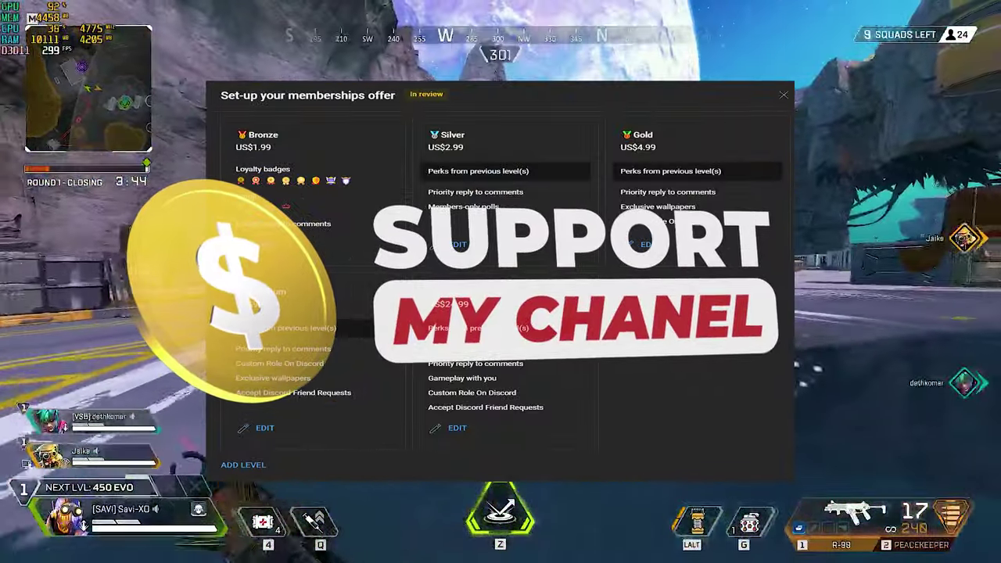